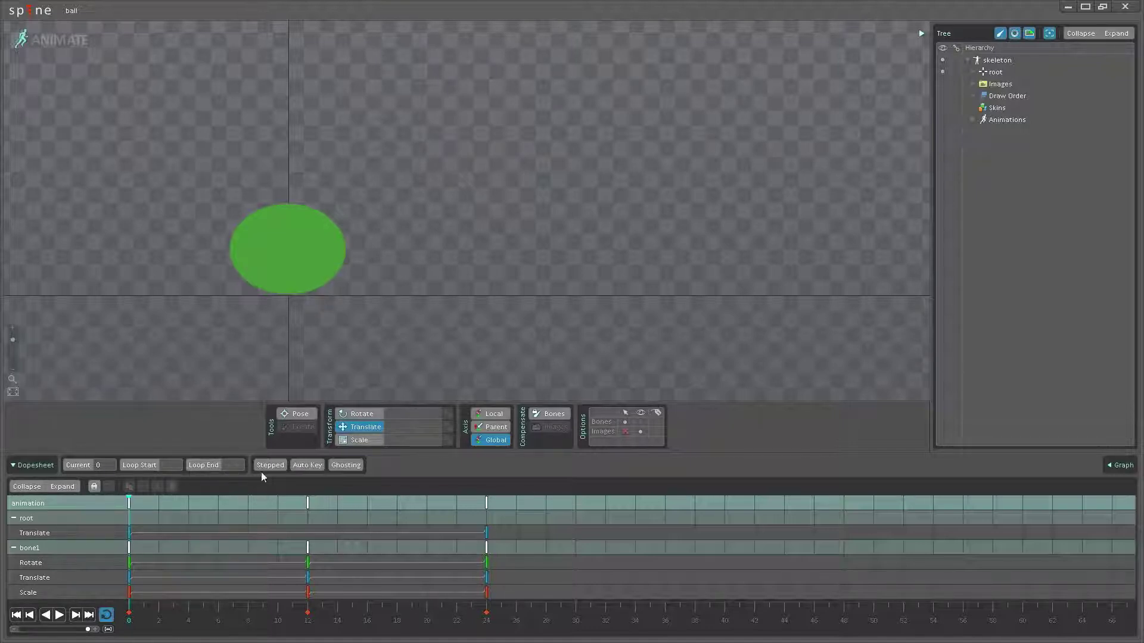
# Open the Ghosting settings, preview the ball animation, and enable Before-frame ghosts.
pyautogui.click(348, 466)
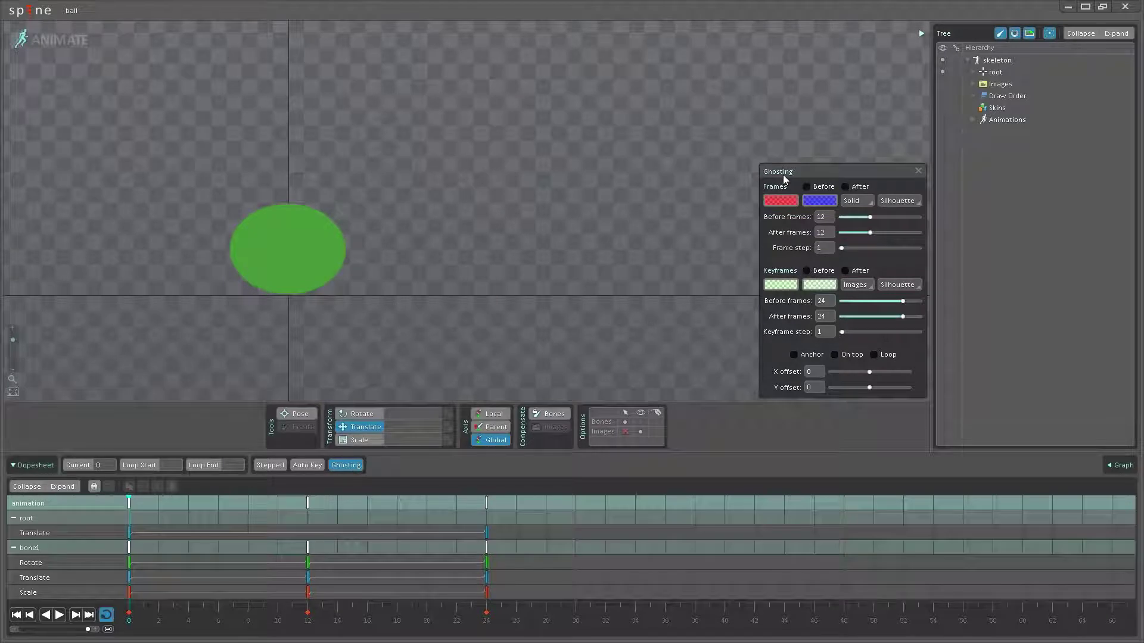
pyautogui.moveTo(459, 265); pyautogui.dragTo(429, 274)
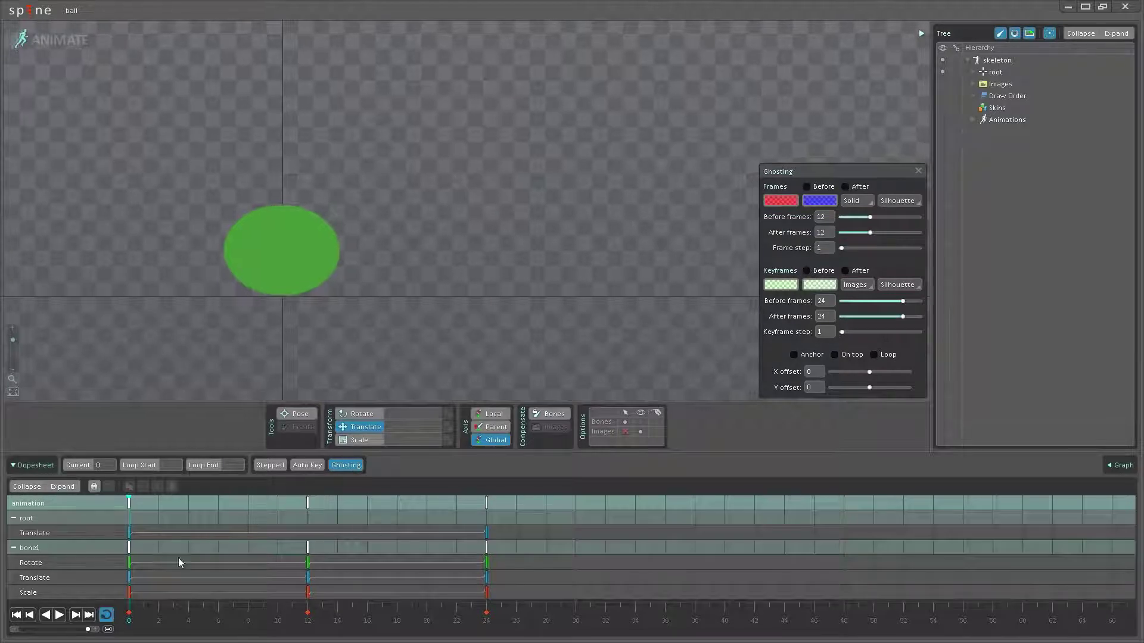
pyautogui.moveTo(141, 614)
pyautogui.mouseDown()
pyautogui.moveTo(486, 631)
pyautogui.moveTo(137, 632)
pyautogui.mouseUp()
pyautogui.click(806, 187)
# Enable After-frame ghosts, scrub to frame 12, then turn After off to leave only red trails.
pyautogui.click(845, 187)
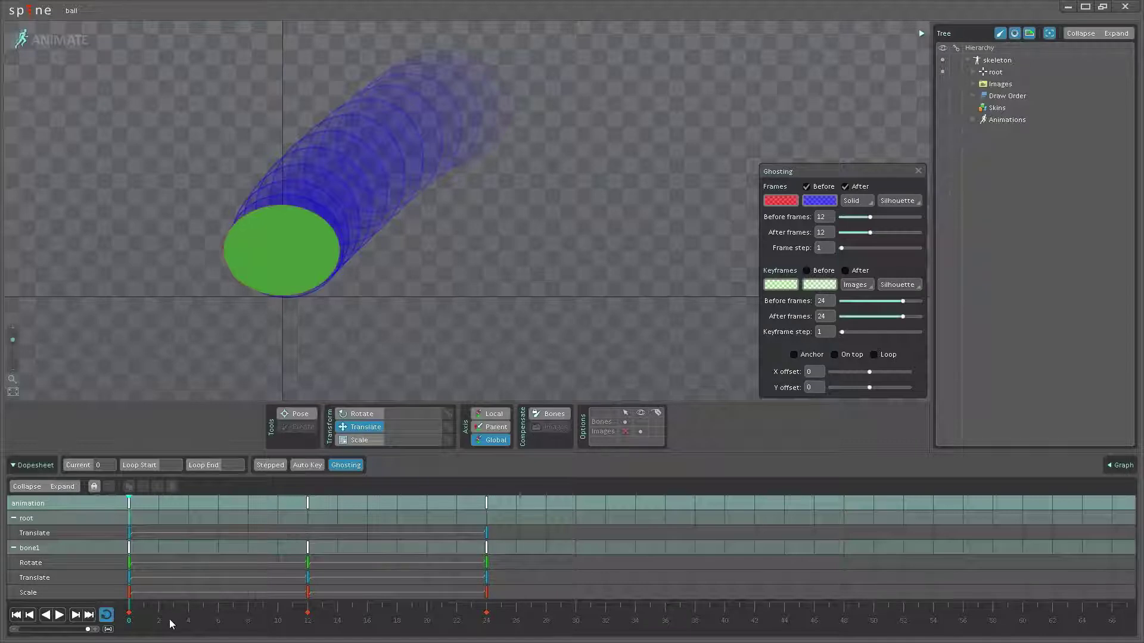
pyautogui.moveTo(135, 622); pyautogui.dragTo(311, 623)
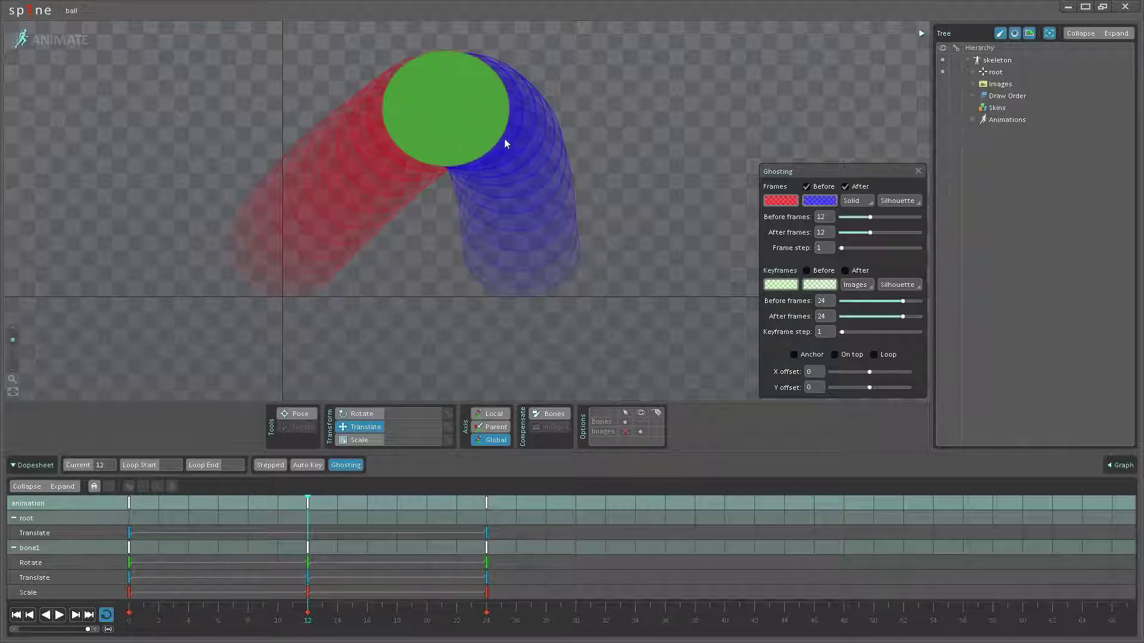
pyautogui.click(845, 187)
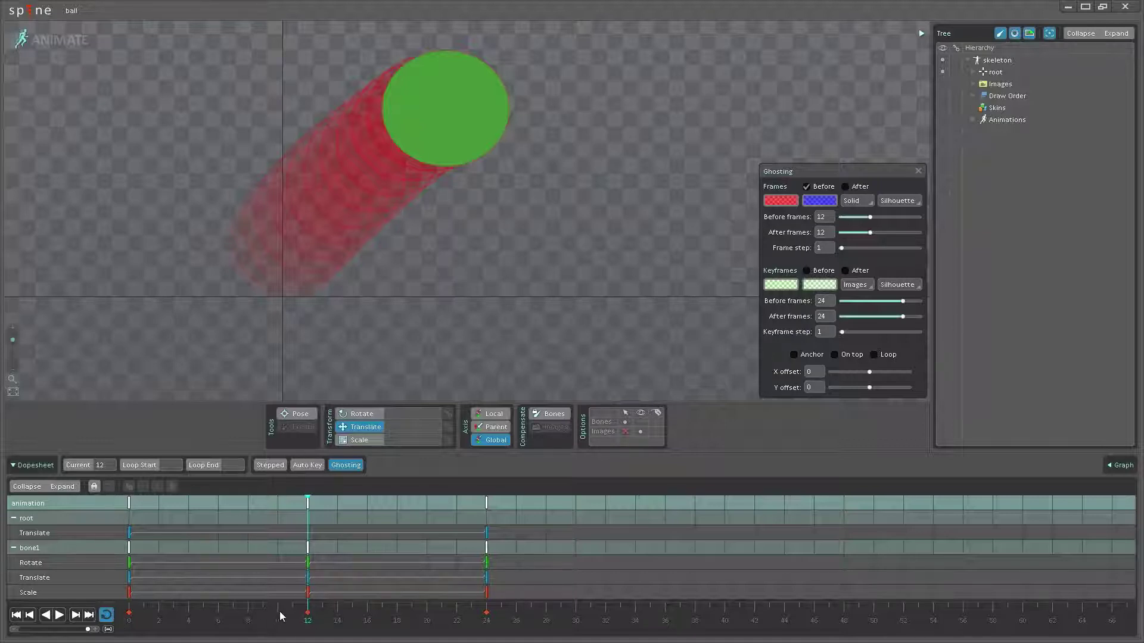
# Swap to After-only blue ghosts, then re-enable Before for red and blue trails together.
pyautogui.click(814, 187)
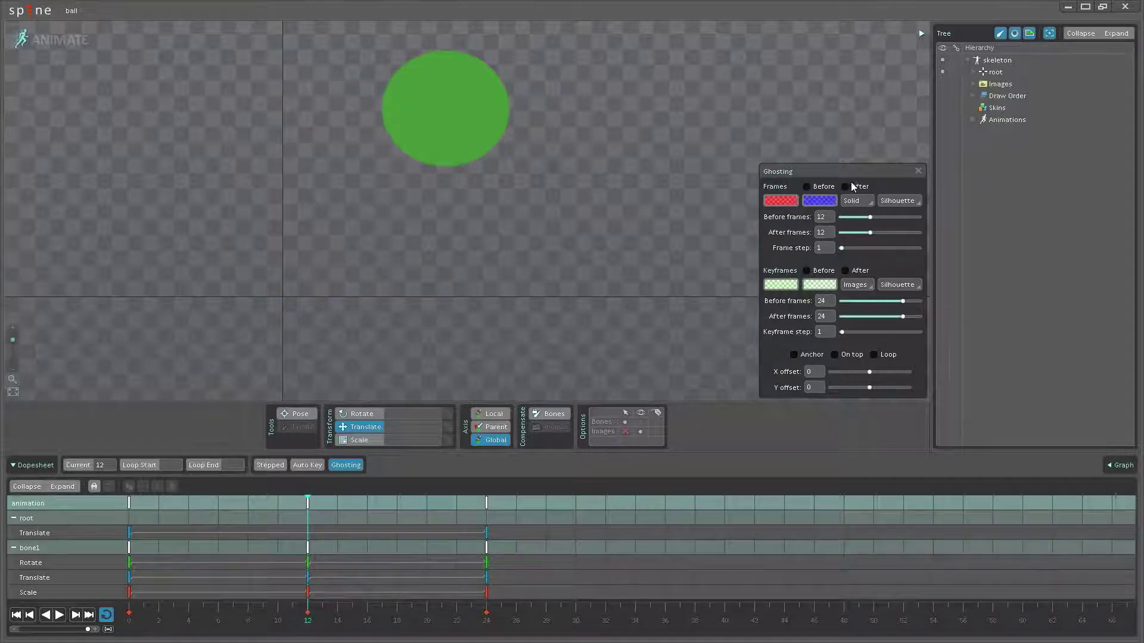
pyautogui.click(850, 186)
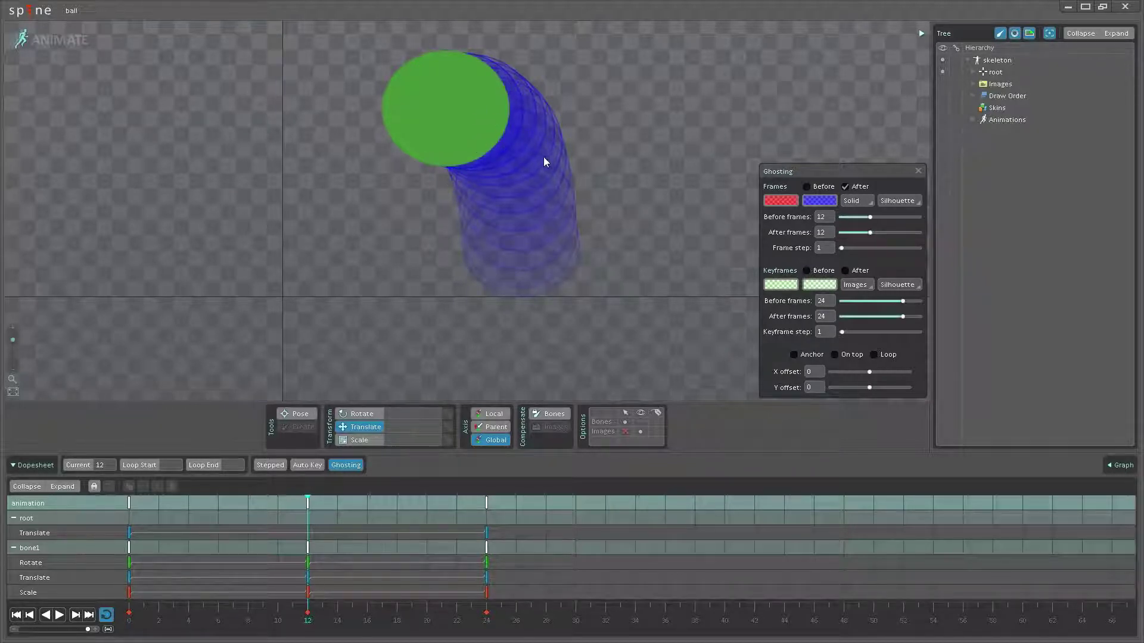
pyautogui.click(806, 186)
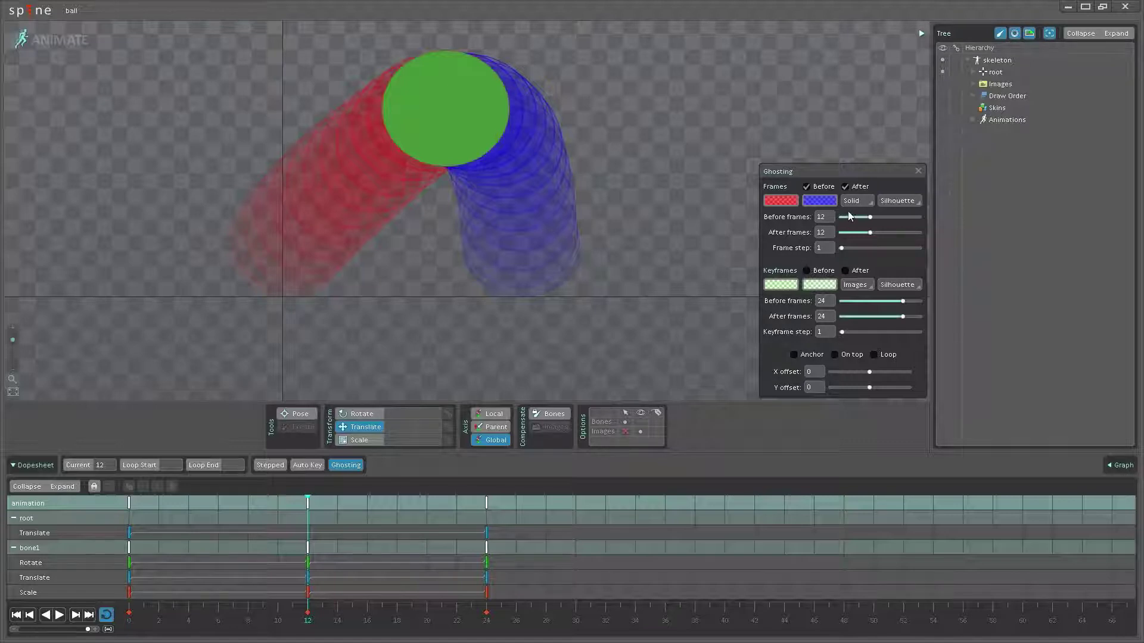
pyautogui.click(864, 202)
pyautogui.click(858, 215)
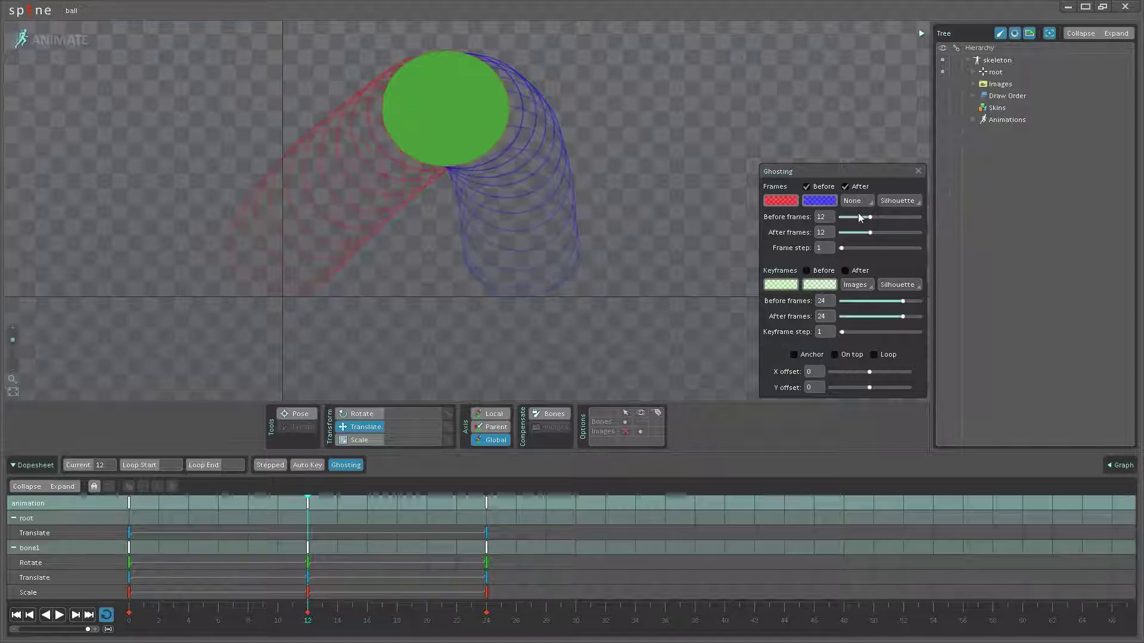
pyautogui.click(857, 202)
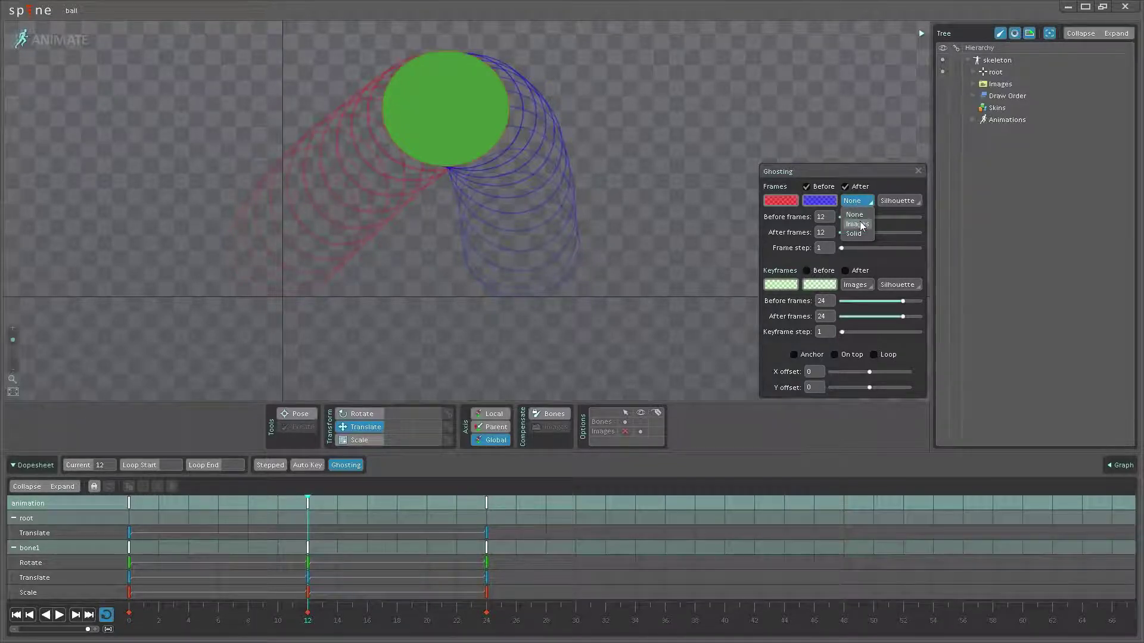
pyautogui.click(862, 227)
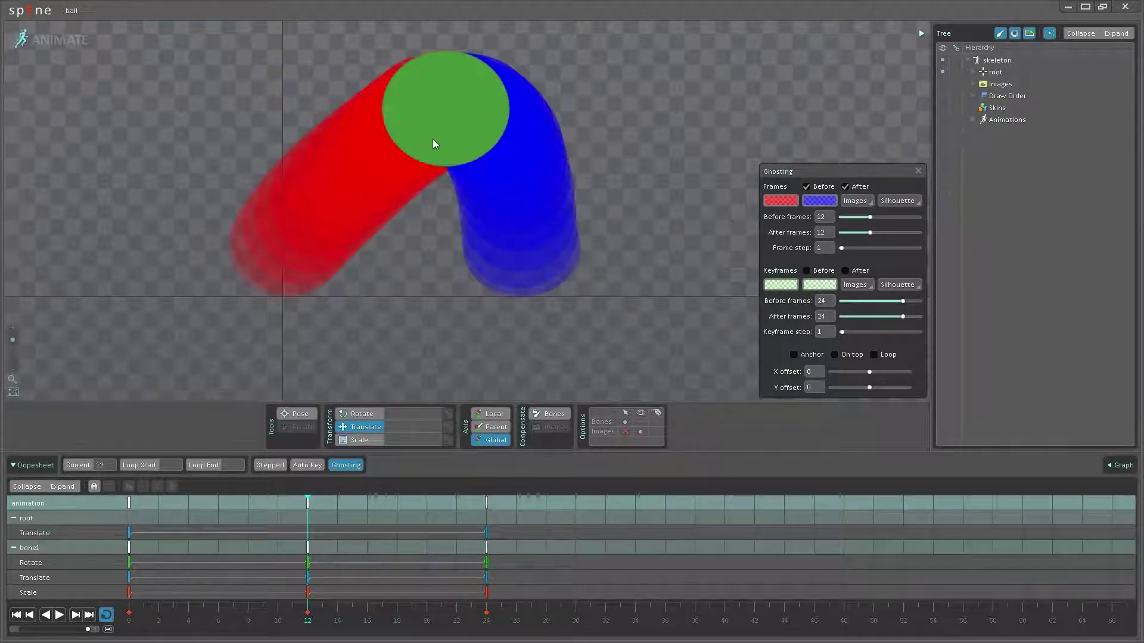
pyautogui.click(858, 201)
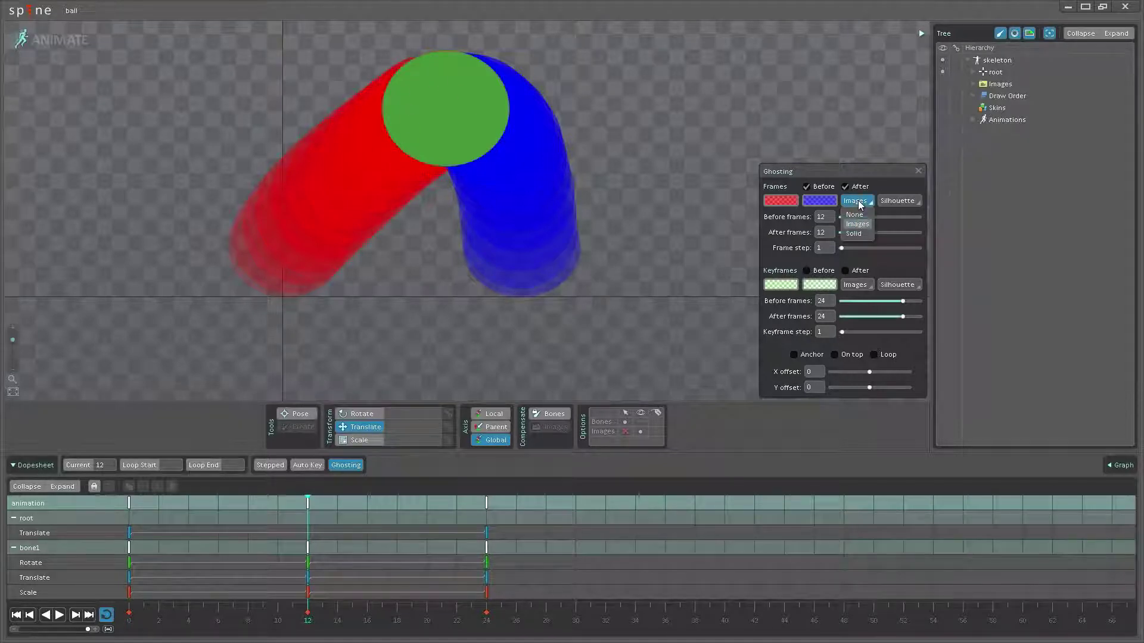
pyautogui.click(862, 234)
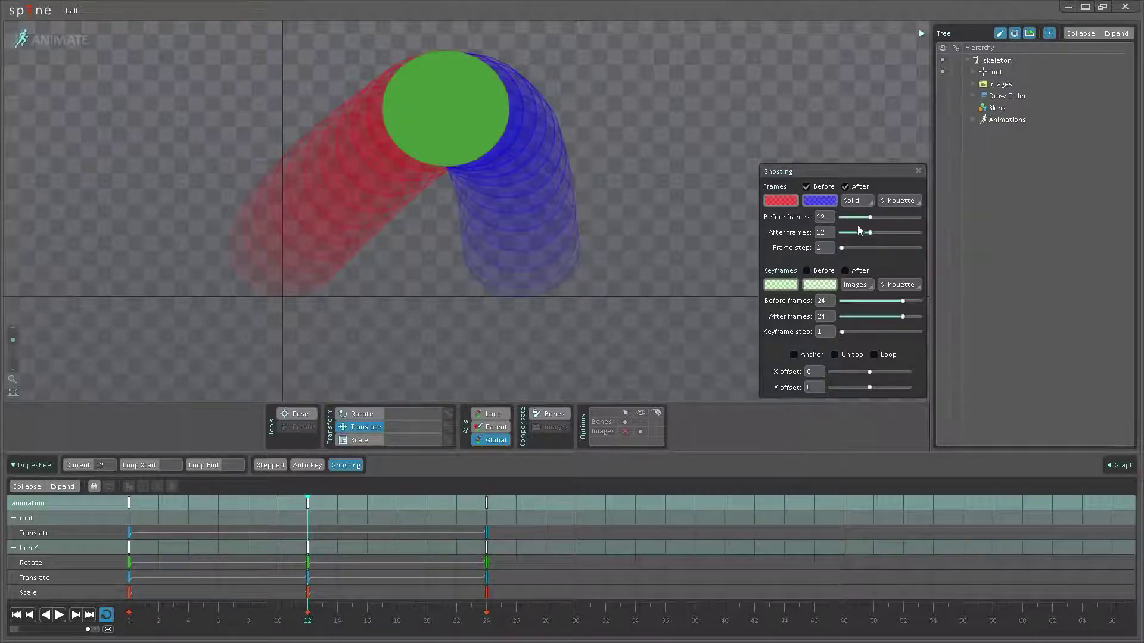
pyautogui.click(896, 202)
pyautogui.click(902, 233)
pyautogui.click(897, 201)
pyautogui.click(900, 224)
pyautogui.moveTo(870, 218)
pyautogui.mouseDown()
pyautogui.moveTo(849, 224)
pyautogui.moveTo(869, 224)
pyautogui.mouseUp()
pyautogui.moveTo(869, 220)
pyautogui.mouseDown()
pyautogui.moveTo(897, 219)
pyautogui.moveTo(870, 219)
pyautogui.mouseUp()
pyautogui.moveTo(870, 230); pyautogui.dragTo(840, 246)
pyautogui.moveTo(839, 249); pyautogui.dragTo(846, 250)
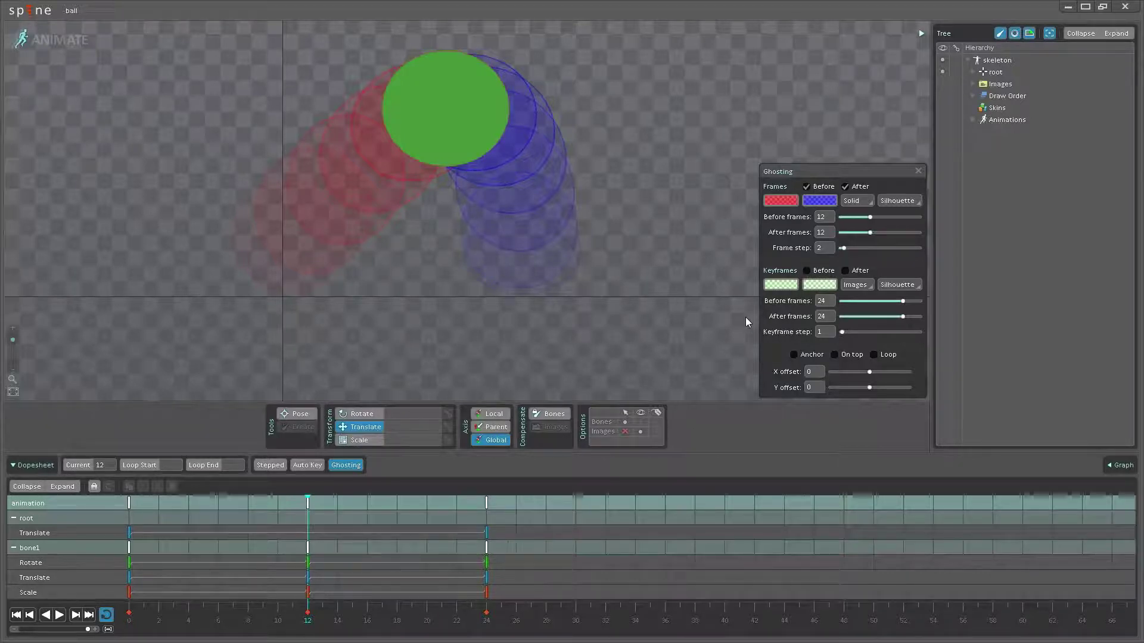
pyautogui.moveTo(844, 250); pyautogui.dragTo(842, 249)
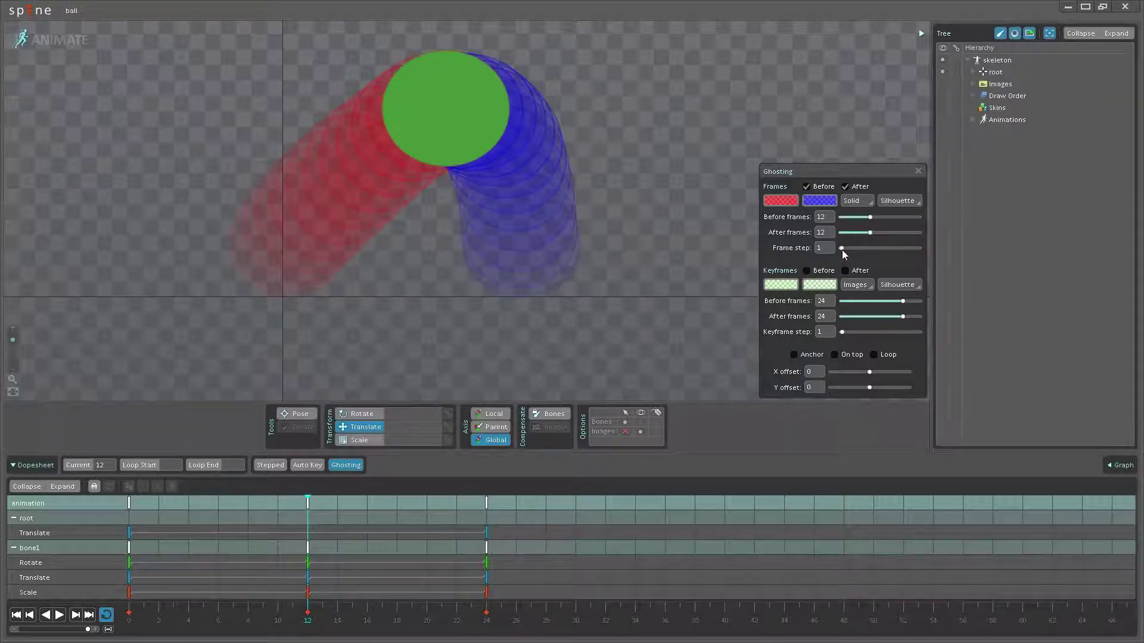
# Replace Before/After frame ghosts with Before/After keyframe ghosts.
pyautogui.click(807, 187)
pyautogui.click(845, 187)
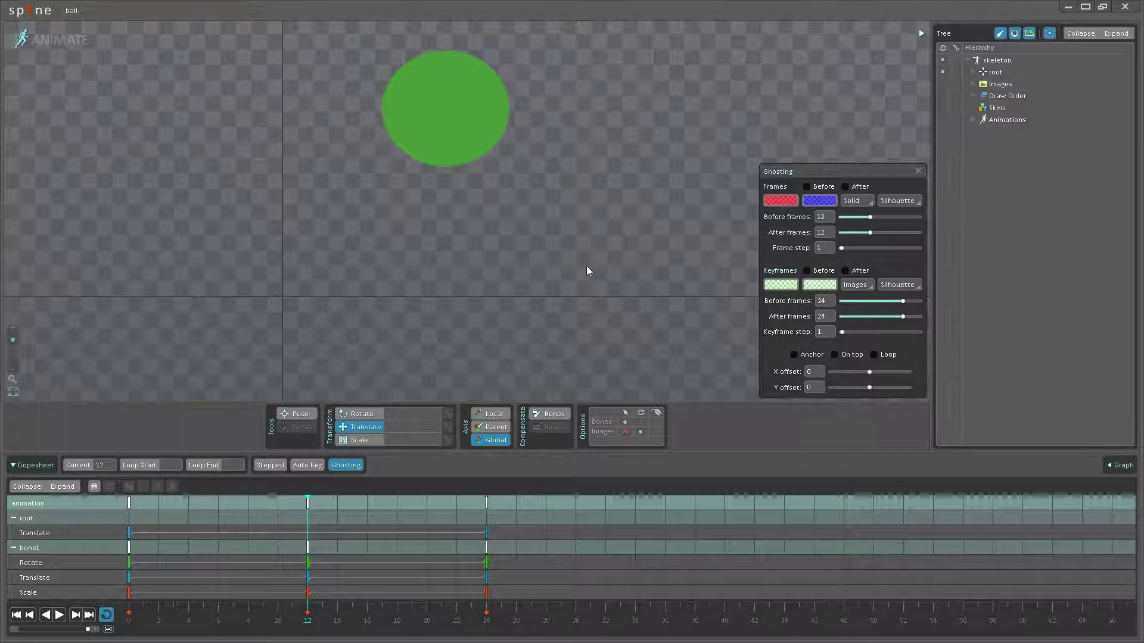
pyautogui.click(807, 270)
pyautogui.click(845, 270)
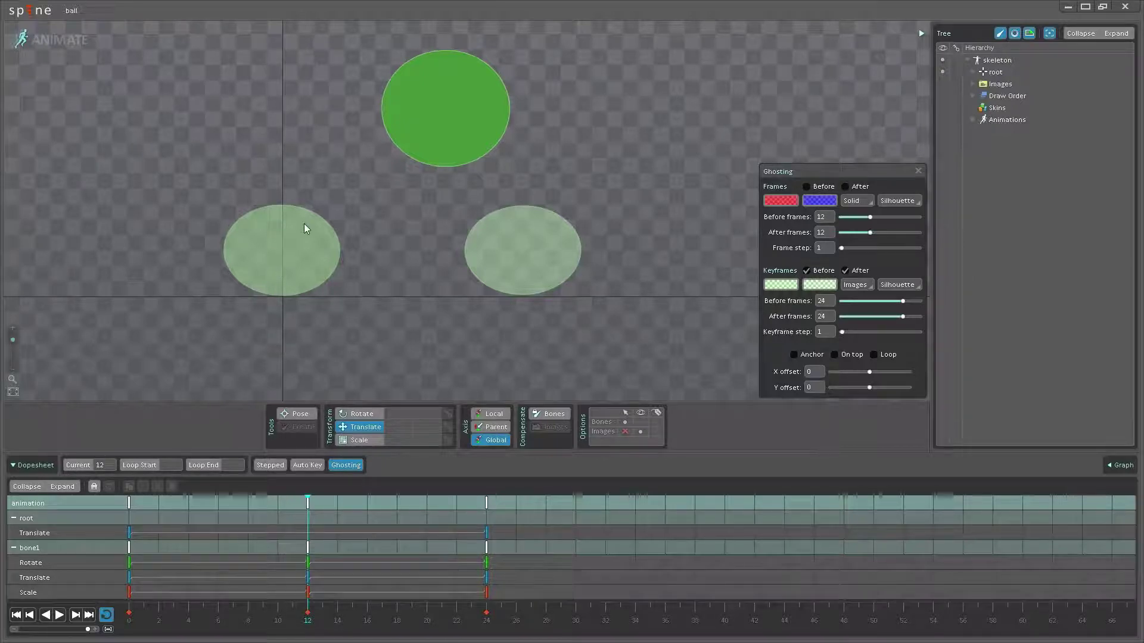
# Scrub between keyframes 12, 24 and 23, then return to frame 0.
pyautogui.moveTo(259, 595); pyautogui.dragTo(96, 621)
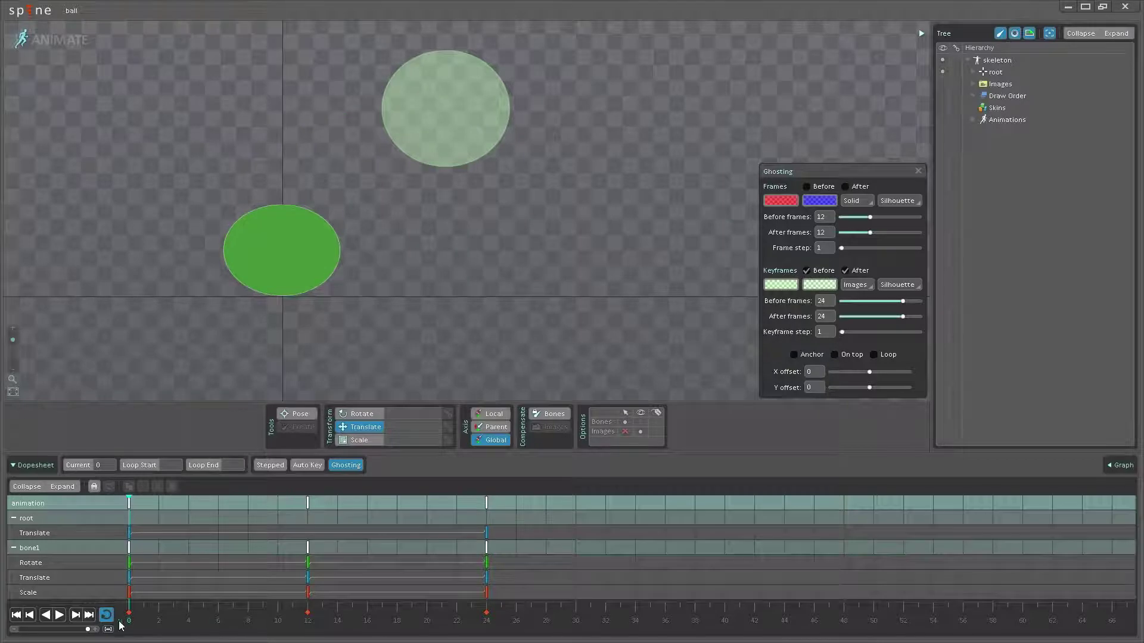
pyautogui.click(308, 622)
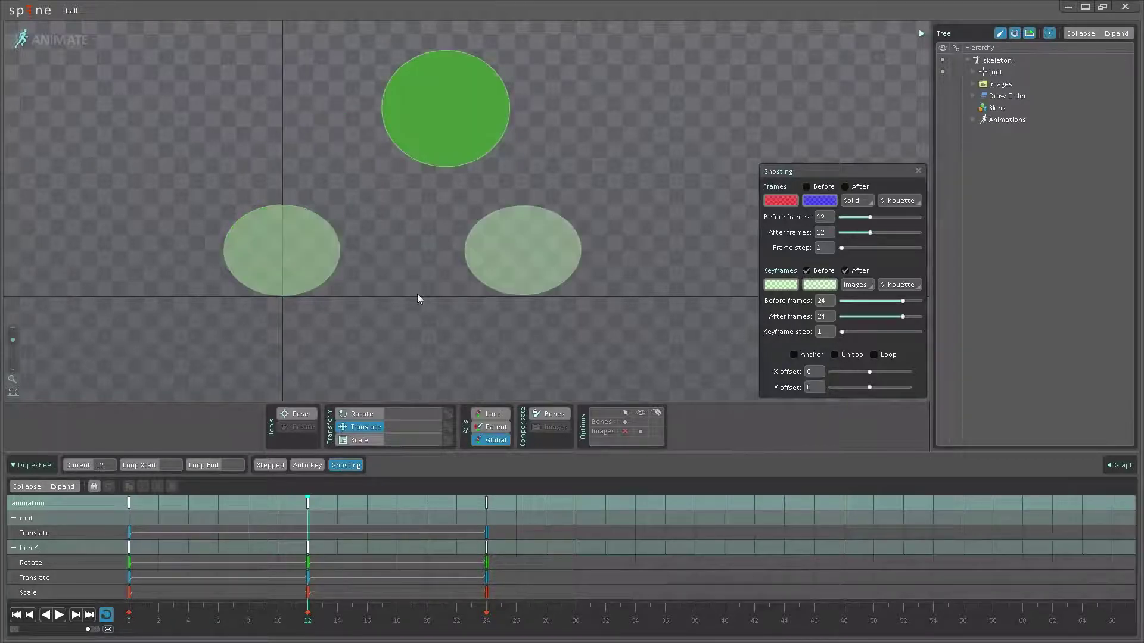
pyautogui.click(490, 622)
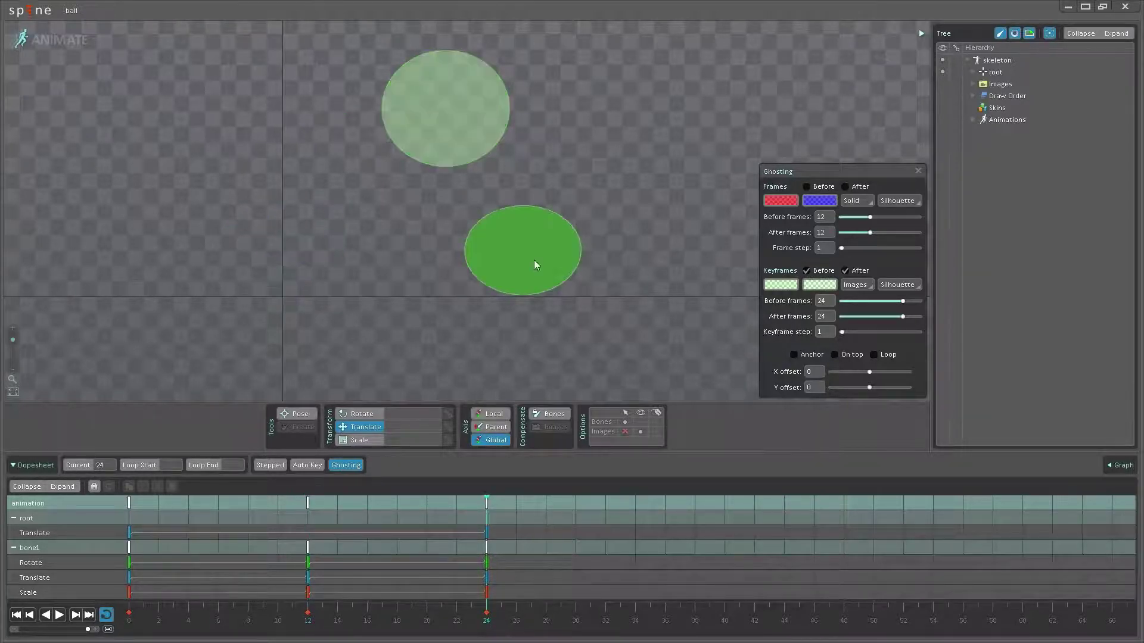
pyautogui.click(481, 624)
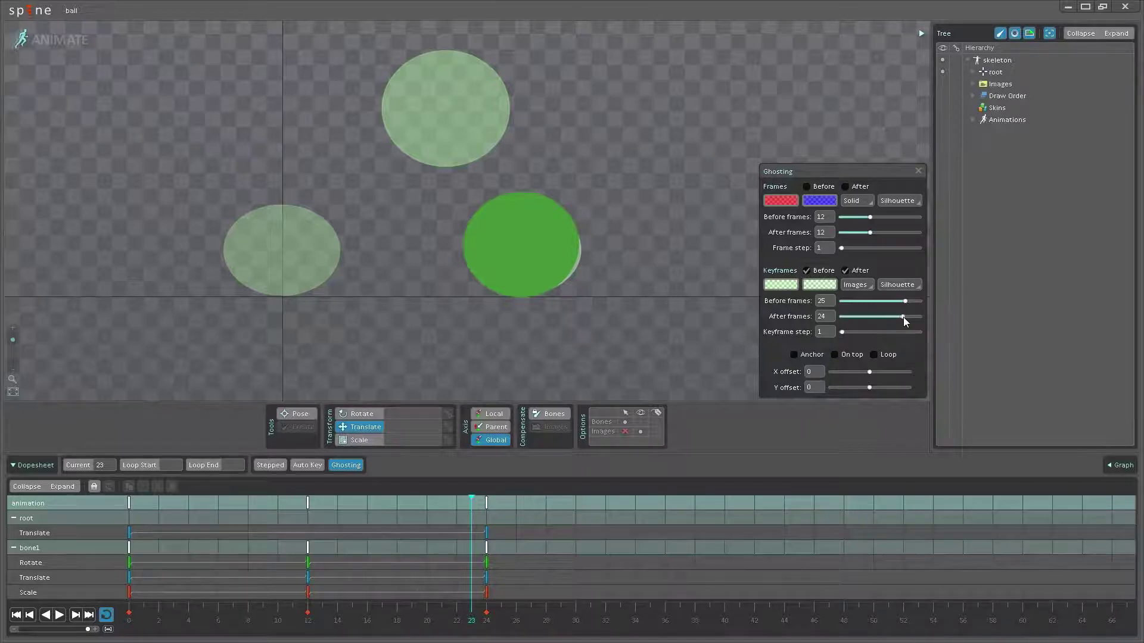
pyautogui.click(485, 623)
pyautogui.press('Home')
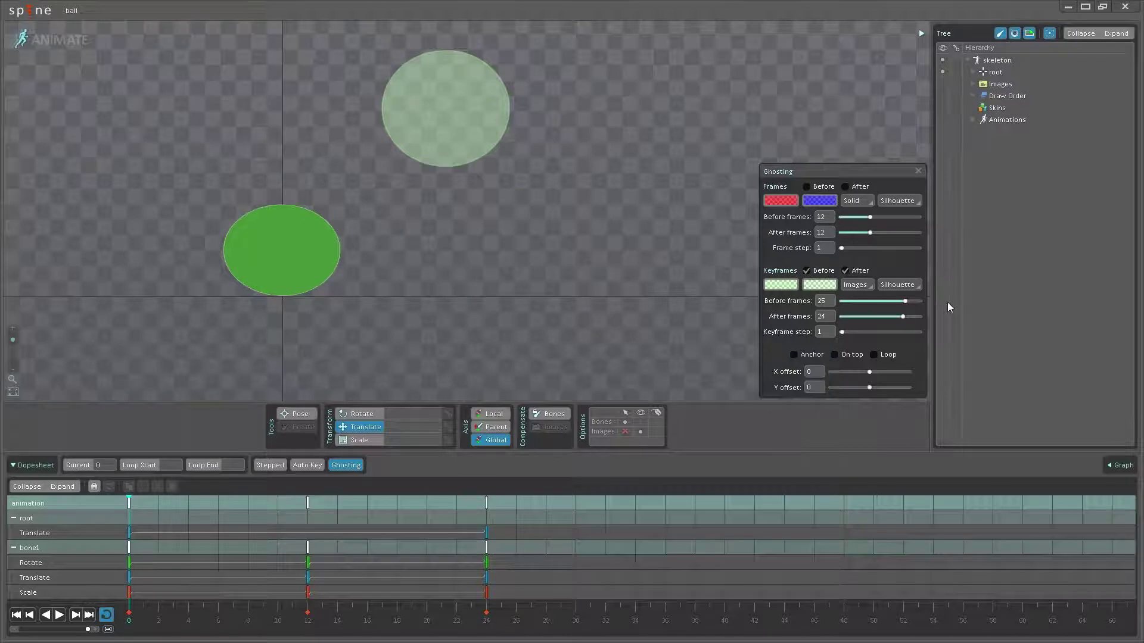
# Raise keyframe After frames to 25 and try a larger step, checking frames 24 and 12.
pyautogui.moveTo(903, 318); pyautogui.dragTo(906, 317)
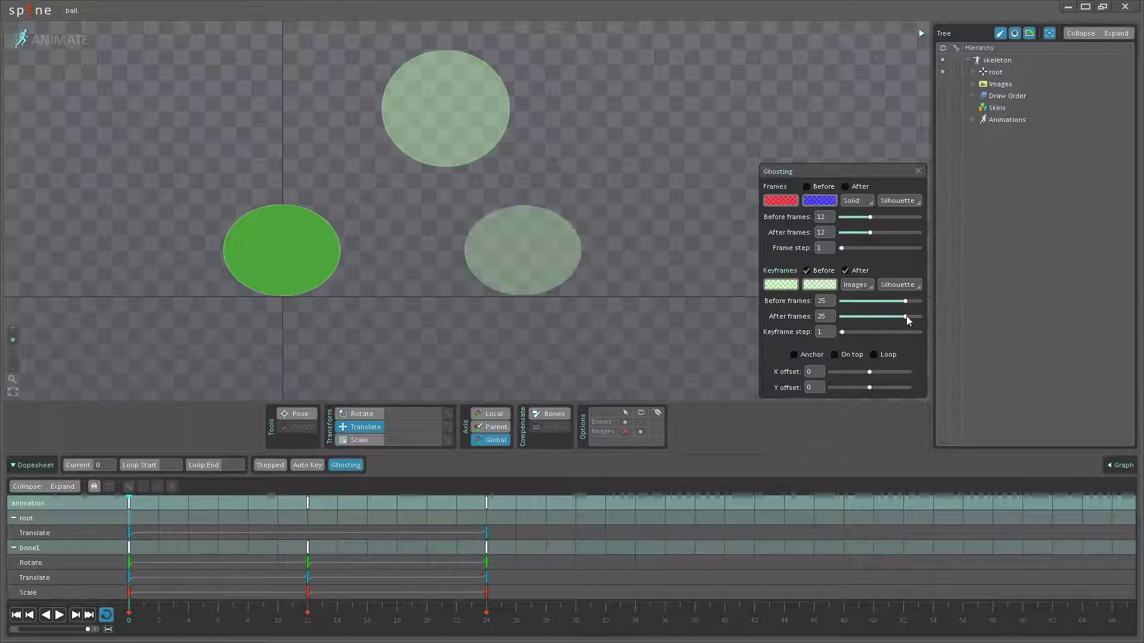
pyautogui.click(487, 621)
pyautogui.moveTo(487, 621); pyautogui.dragTo(307, 620)
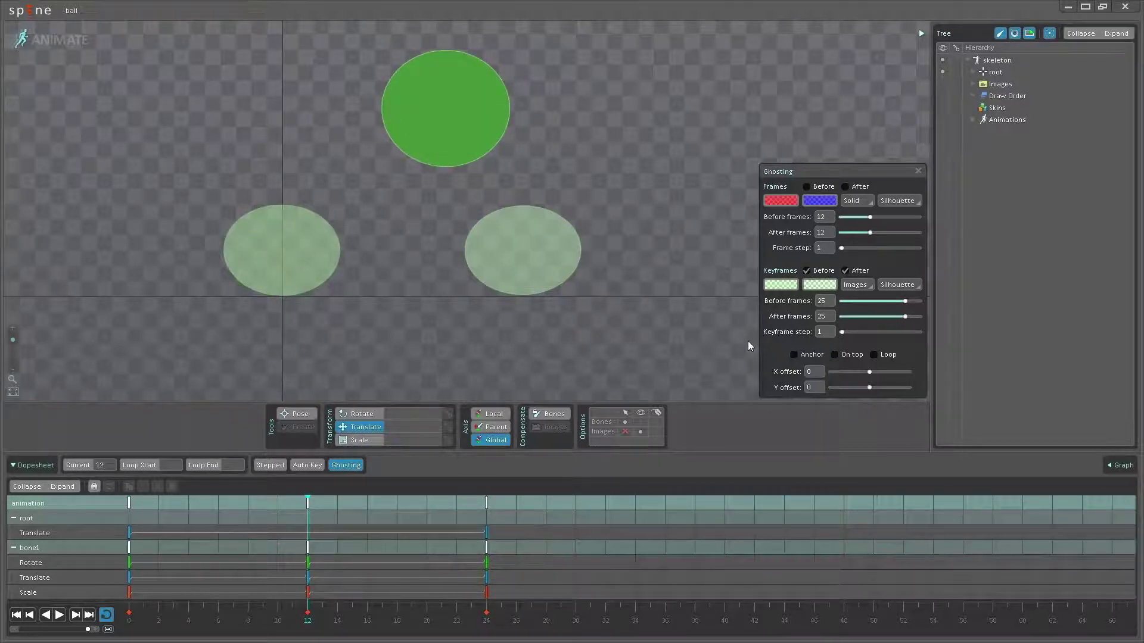
pyautogui.moveTo(841, 332); pyautogui.dragTo(839, 334)
# Swap keyframe ghosts for Before/After frame ghosts with Frame step 2, previewing frames 6 to 12.
pyautogui.click(129, 617)
pyautogui.click(807, 271)
pyautogui.click(845, 271)
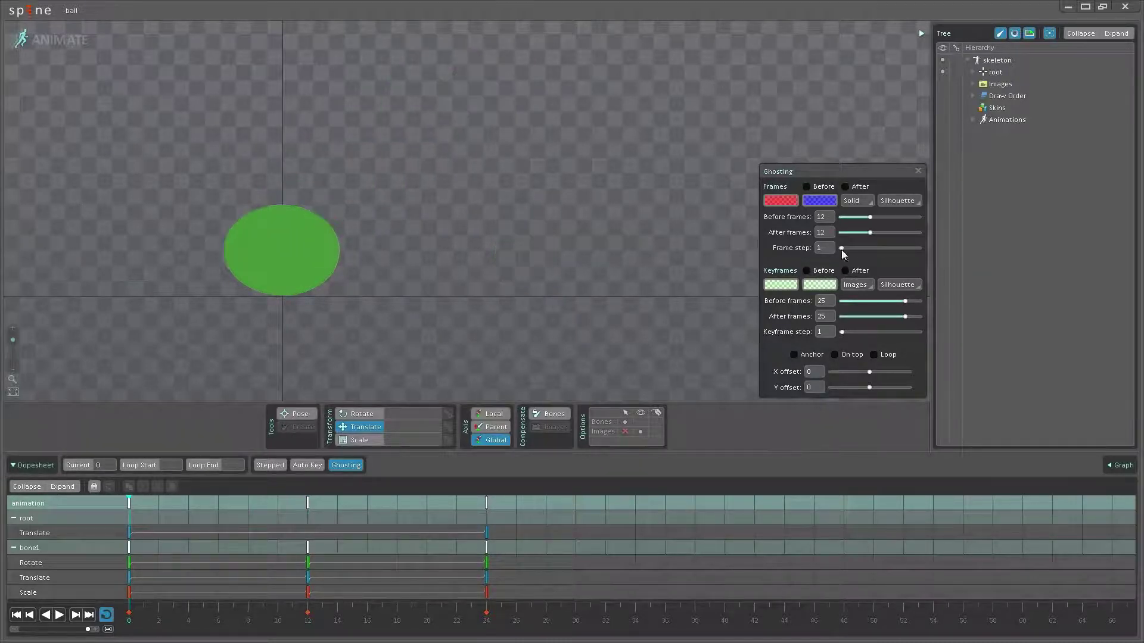
pyautogui.click(845, 187)
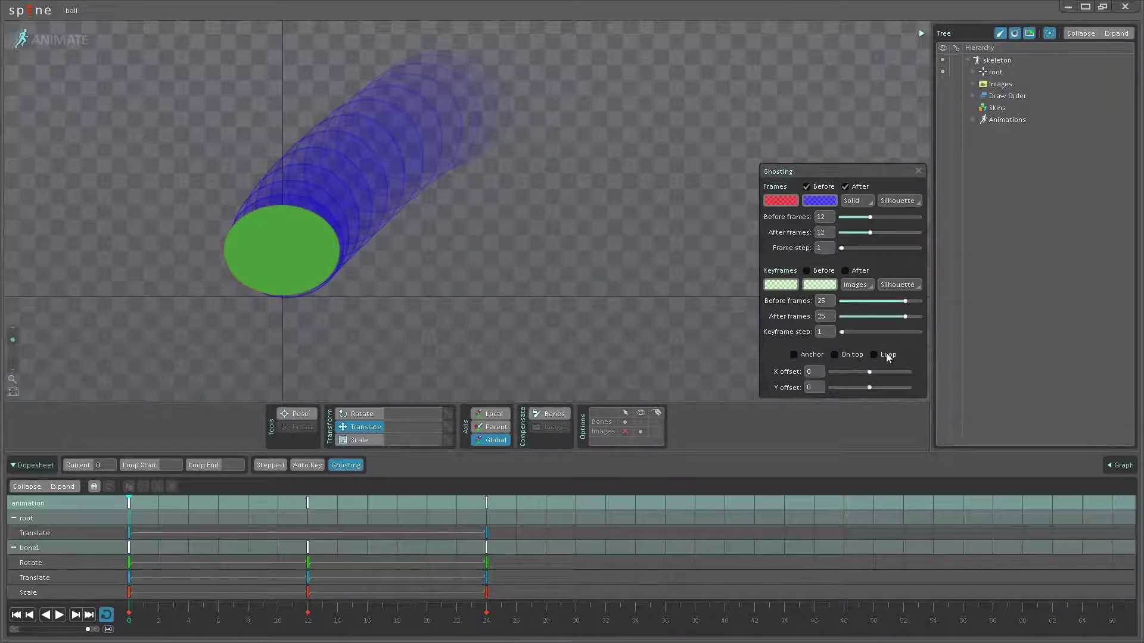
pyautogui.moveTo(203, 621)
pyautogui.mouseDown()
pyautogui.moveTo(219, 621)
pyautogui.moveTo(127, 622)
pyautogui.moveTo(218, 621)
pyautogui.mouseUp()
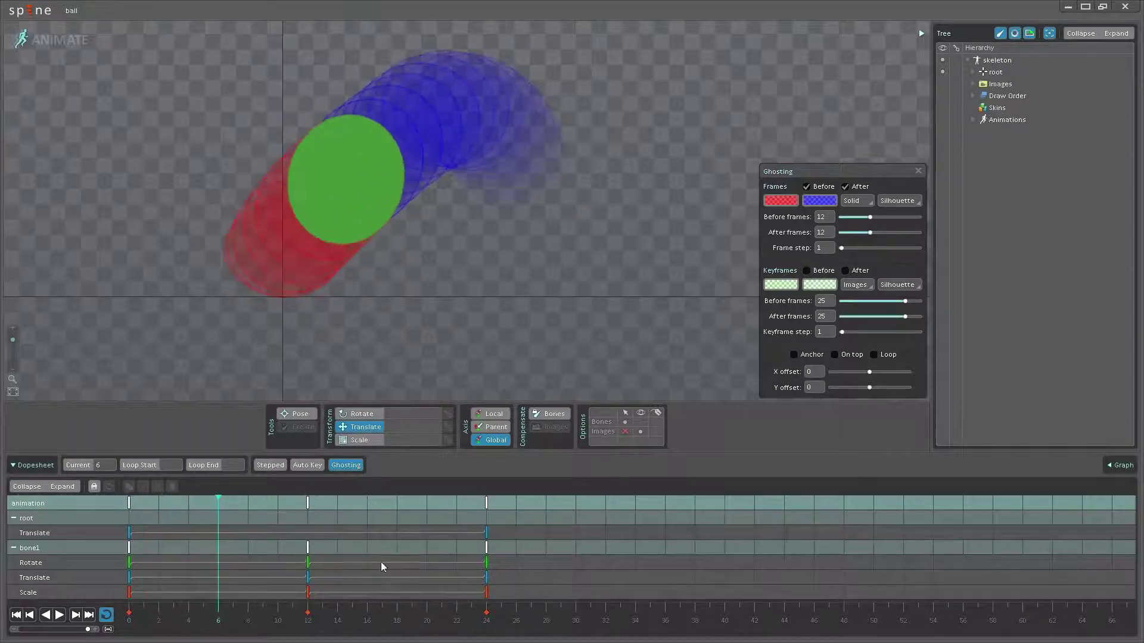
pyautogui.click(844, 249)
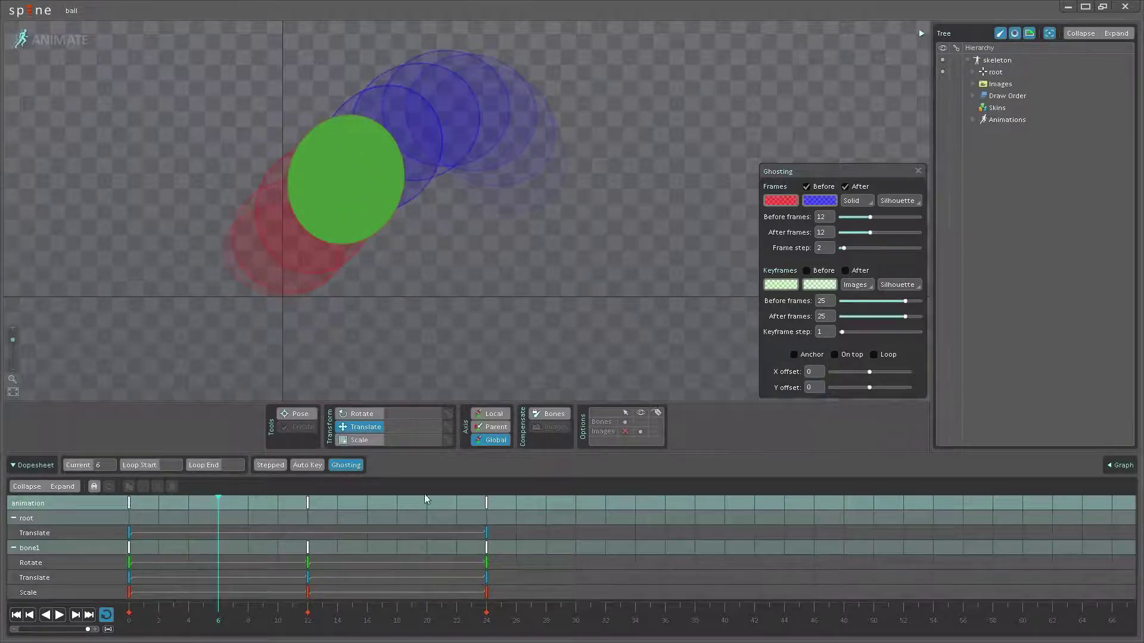
pyautogui.moveTo(200, 620); pyautogui.dragTo(305, 625)
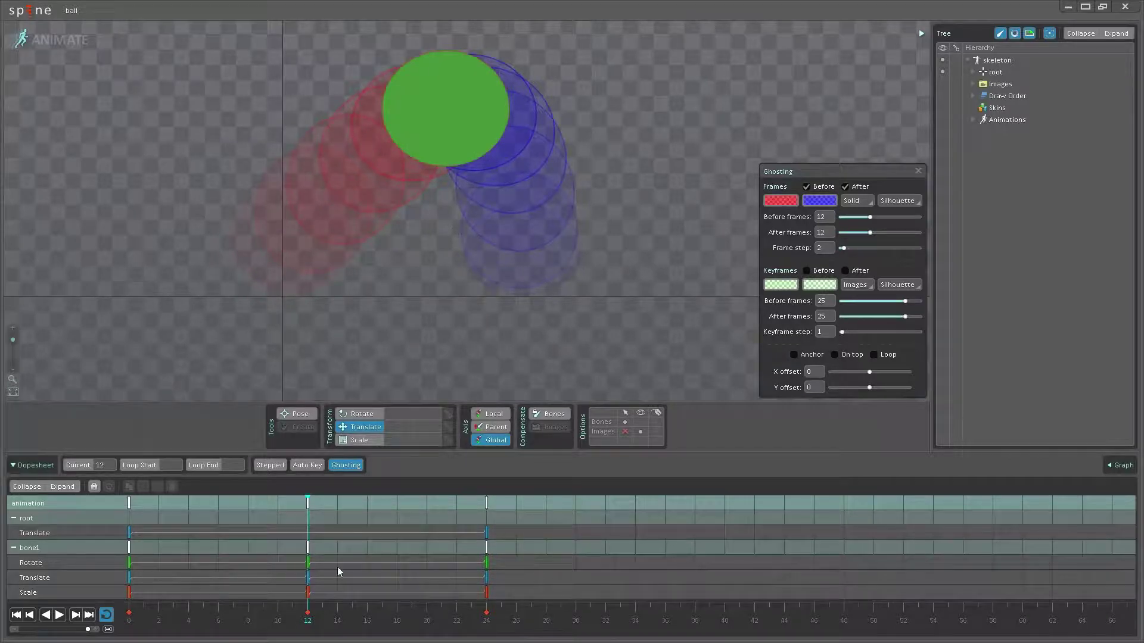
# Turn on ghost Anchor and scrub through frames 0, 12, 18 and 6 to compare.
pyautogui.moveTo(305, 614); pyautogui.dragTo(128, 622)
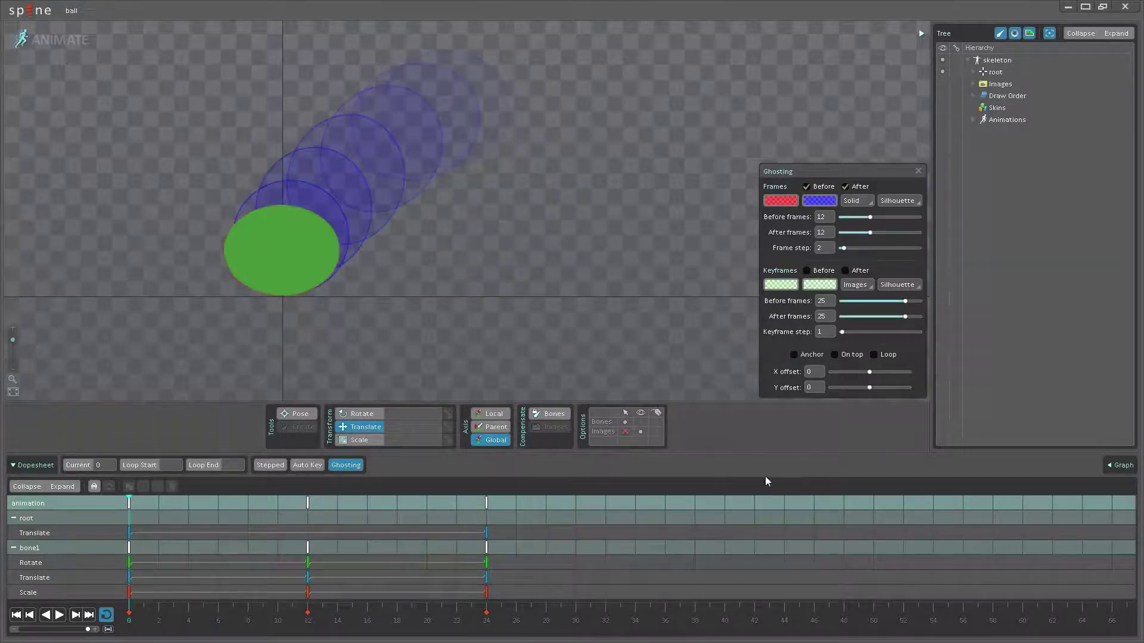
pyautogui.click(794, 354)
pyautogui.moveTo(144, 623); pyautogui.dragTo(308, 619)
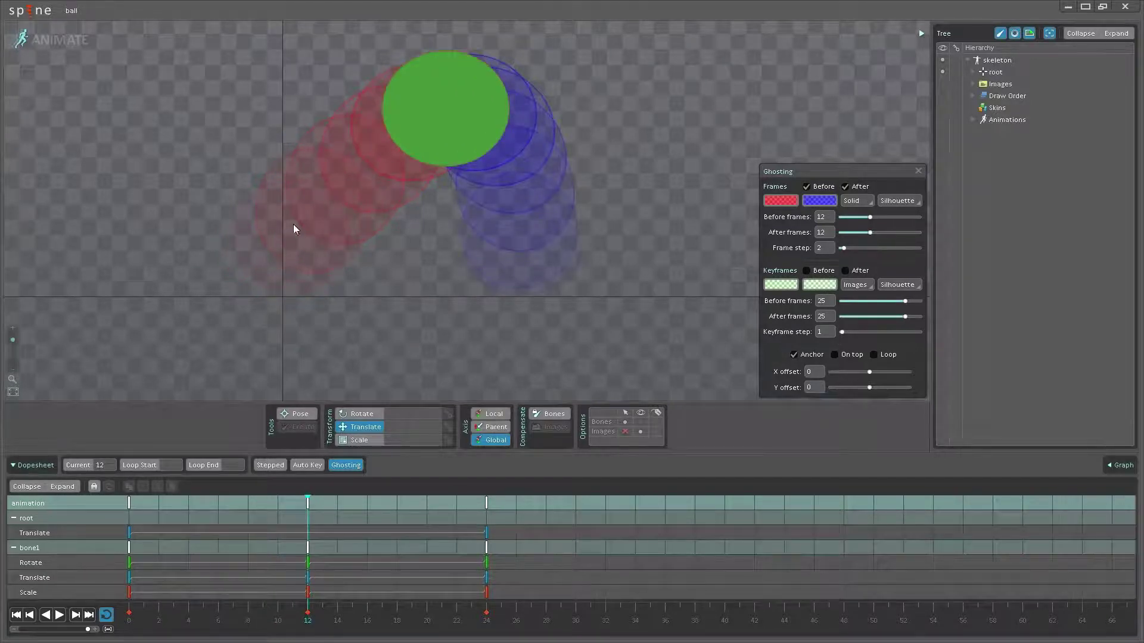
pyautogui.moveTo(160, 623); pyautogui.dragTo(305, 610)
pyautogui.moveTo(326, 620); pyautogui.dragTo(403, 621)
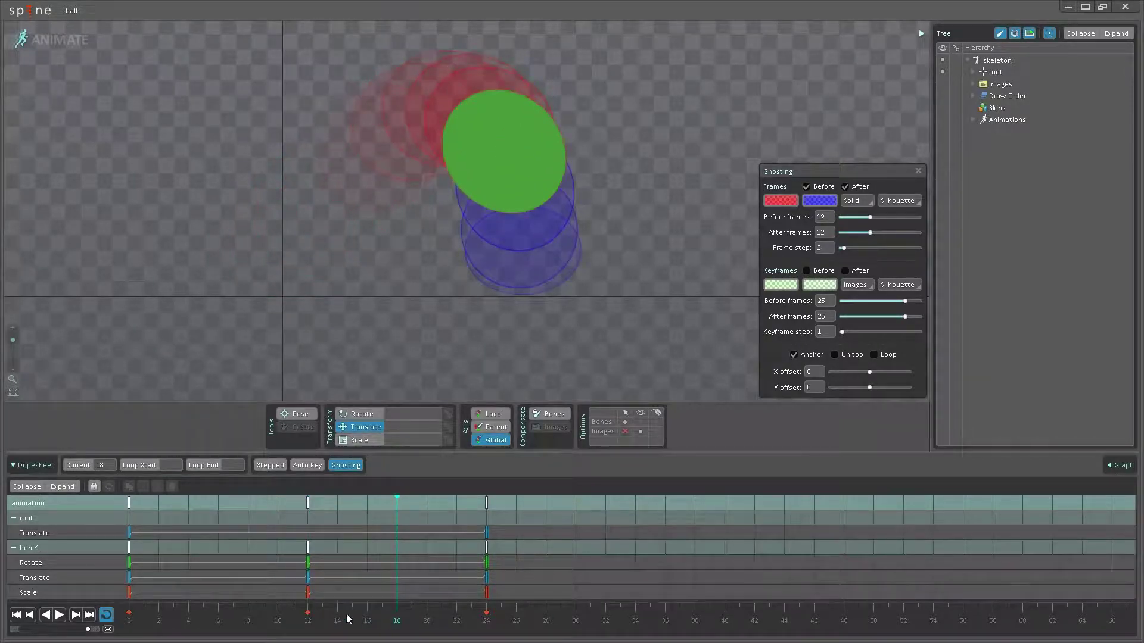
pyautogui.click(219, 614)
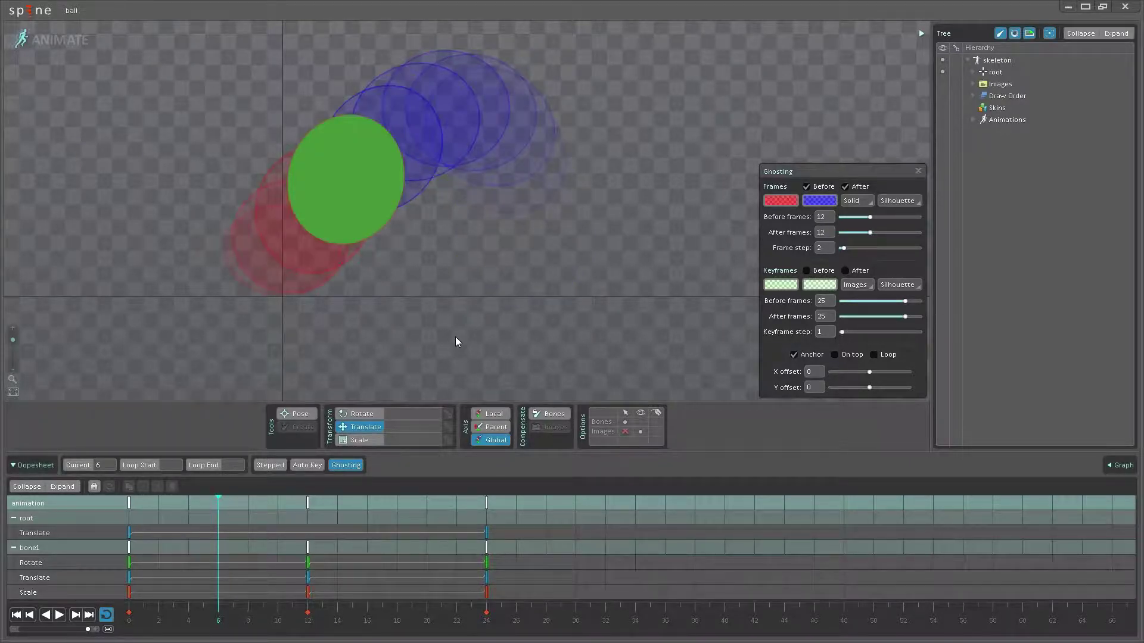
# Toggle On top on and back off so the ghosts stay beneath the ball.
pyautogui.click(834, 356)
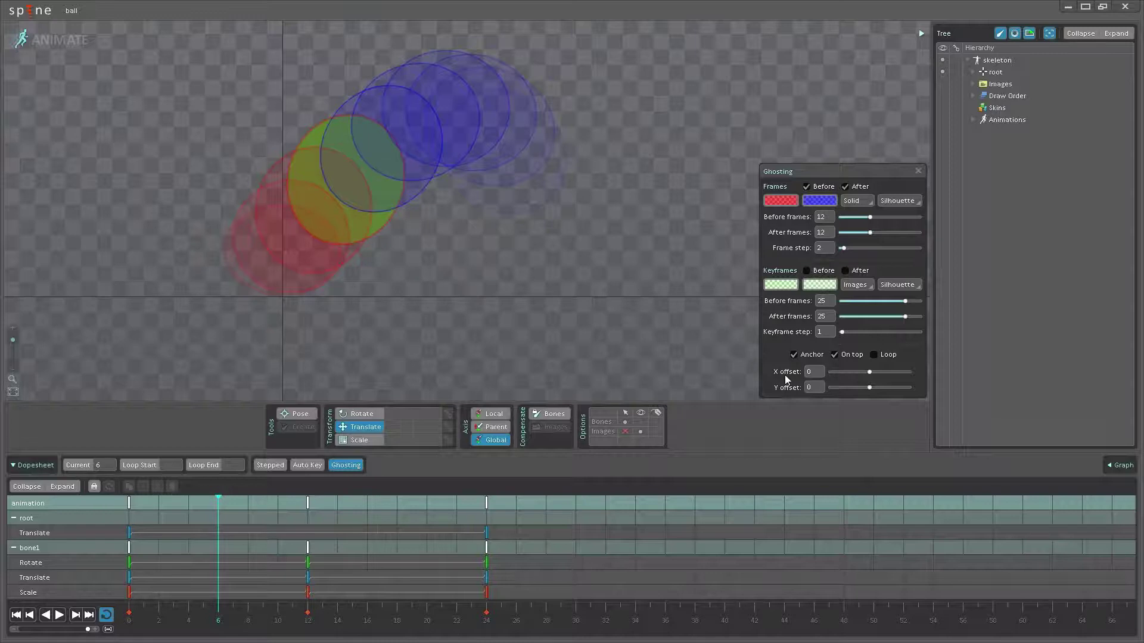
pyautogui.click(834, 355)
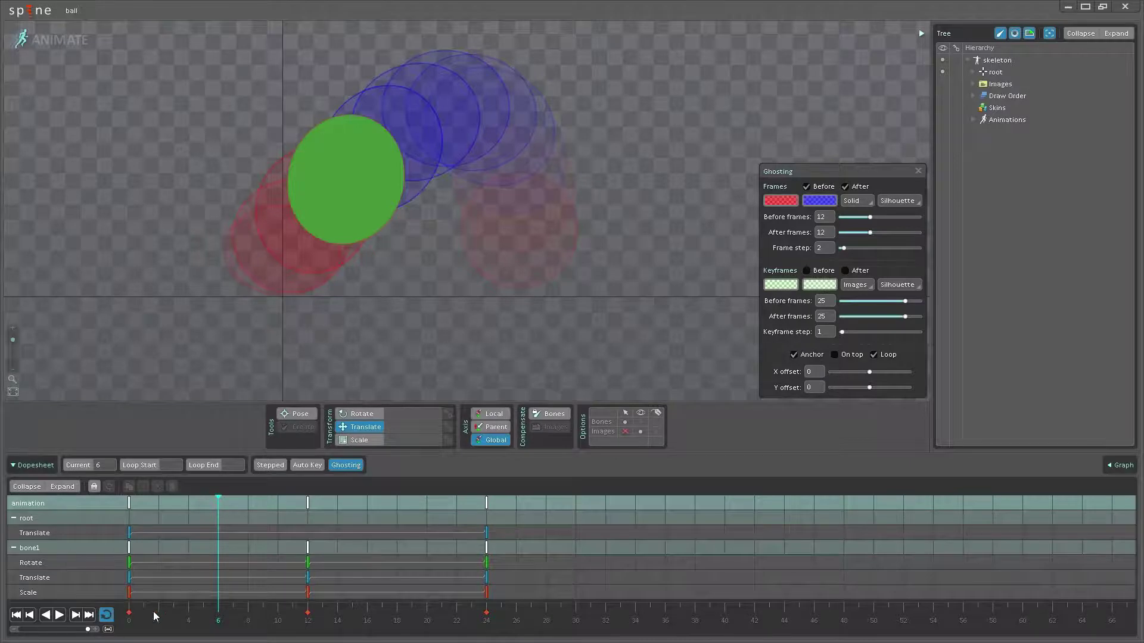
pyautogui.moveTo(153, 619); pyautogui.dragTo(178, 627)
pyautogui.moveTo(268, 635); pyautogui.dragTo(479, 635)
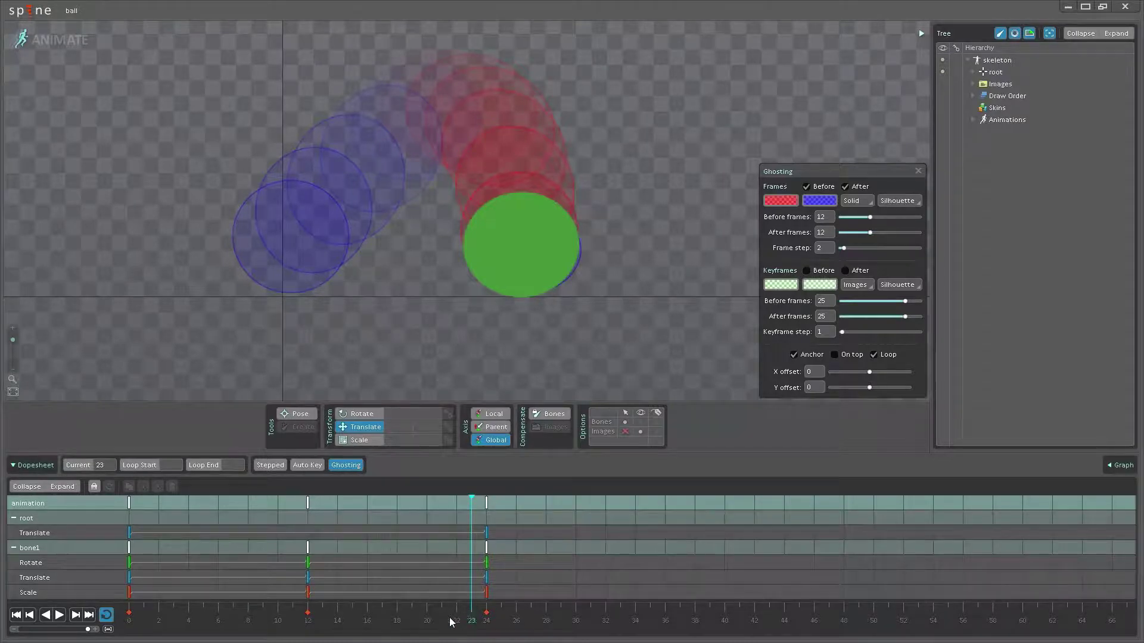
pyautogui.press('space')
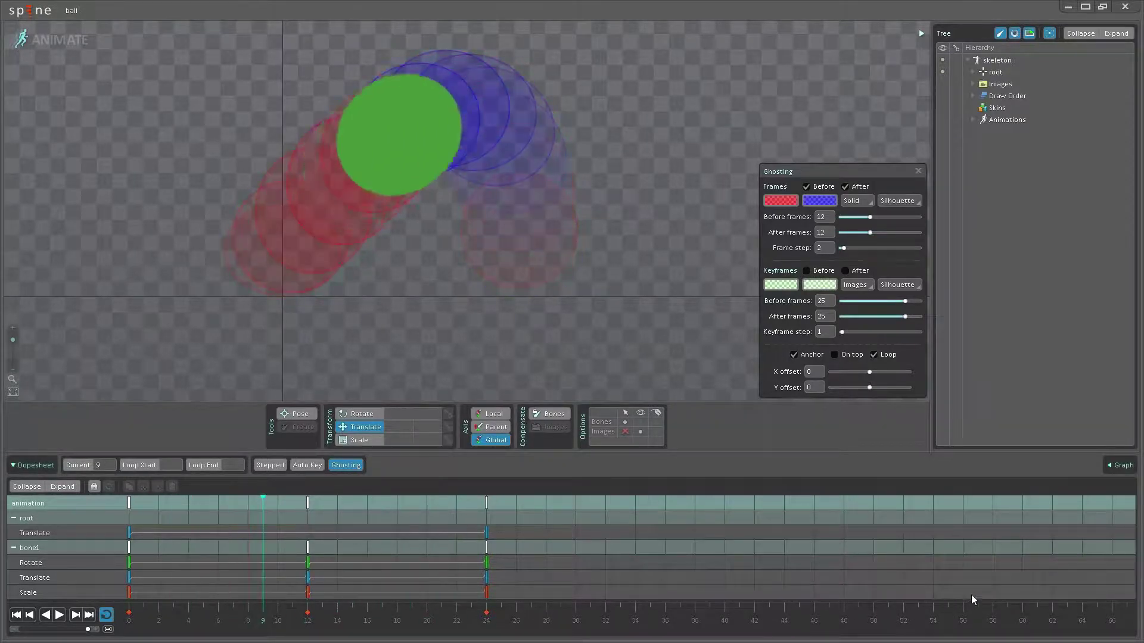
pyautogui.press('space')
pyautogui.click(61, 615)
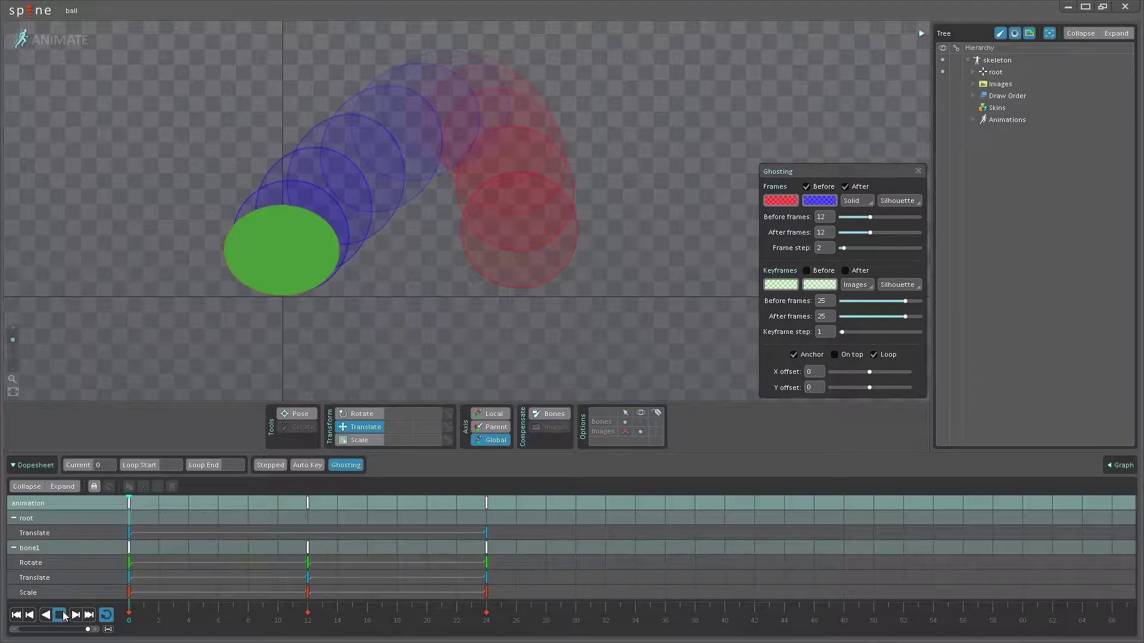
pyautogui.click(63, 616)
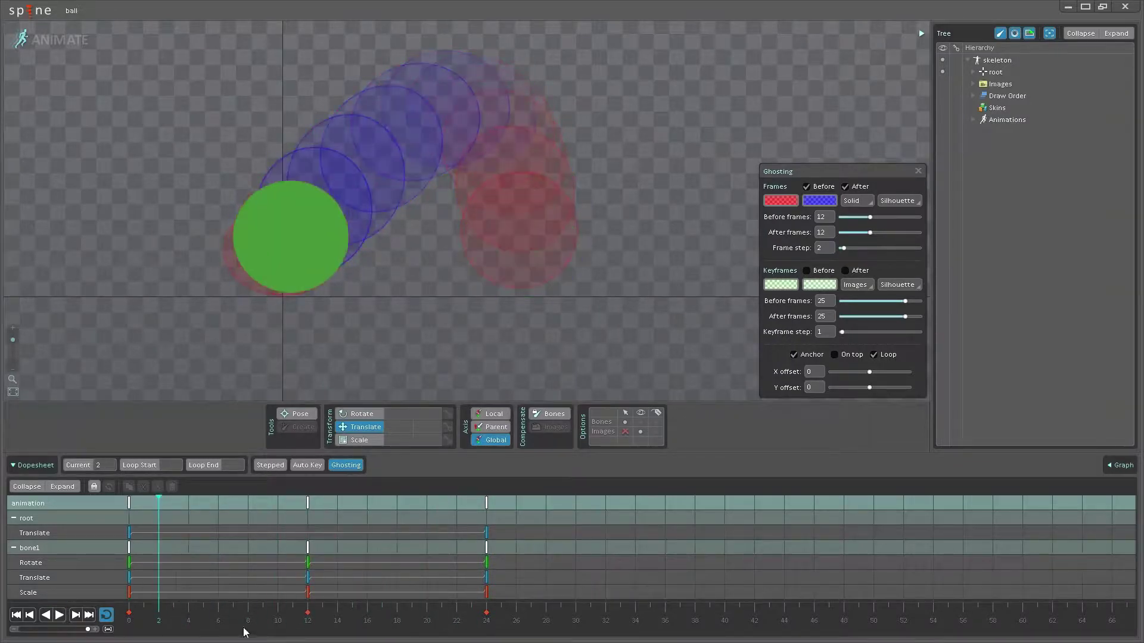
pyautogui.click(308, 621)
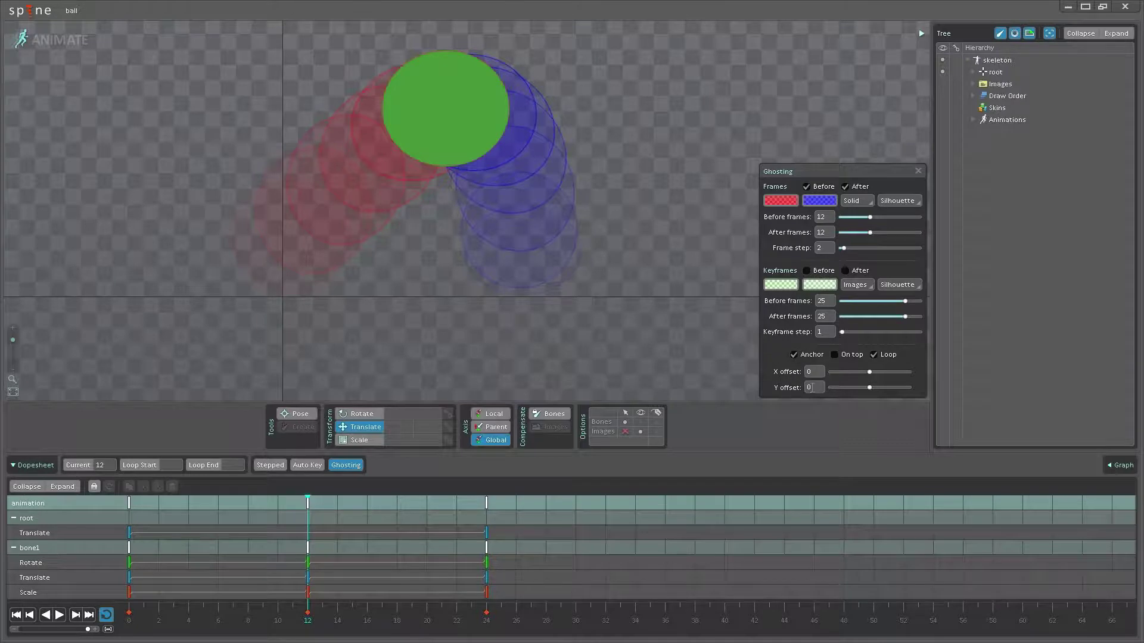
# Open the recent speedy-workshop-final project and select the ninja's run animation.
pyautogui.click(30, 11)
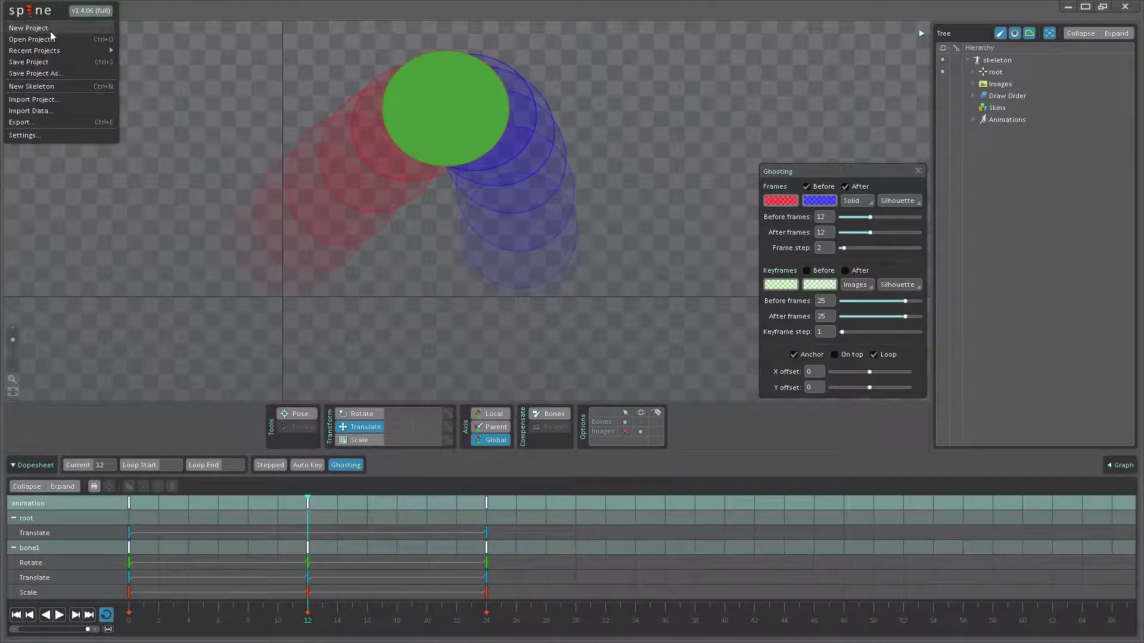
pyautogui.moveTo(59, 47)
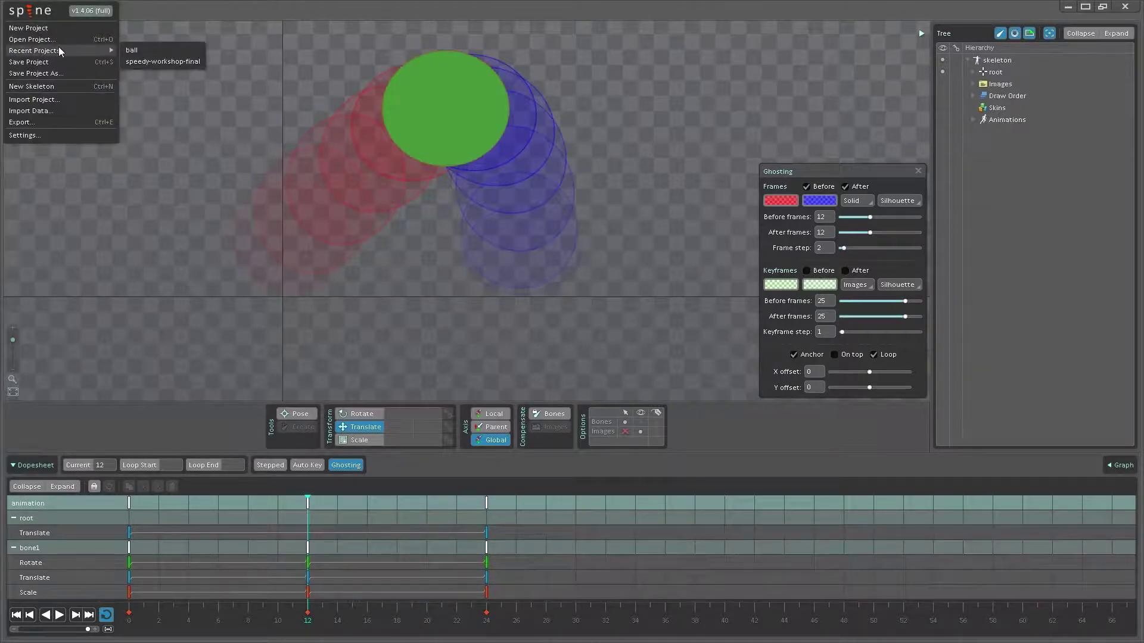
pyautogui.click(155, 62)
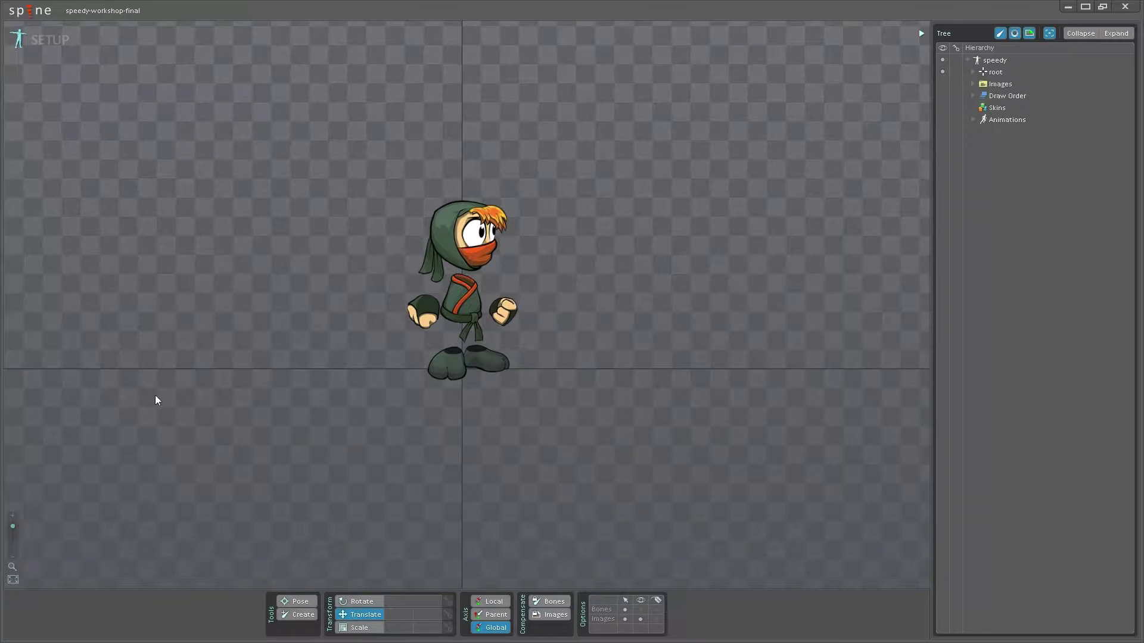
pyautogui.click(41, 50)
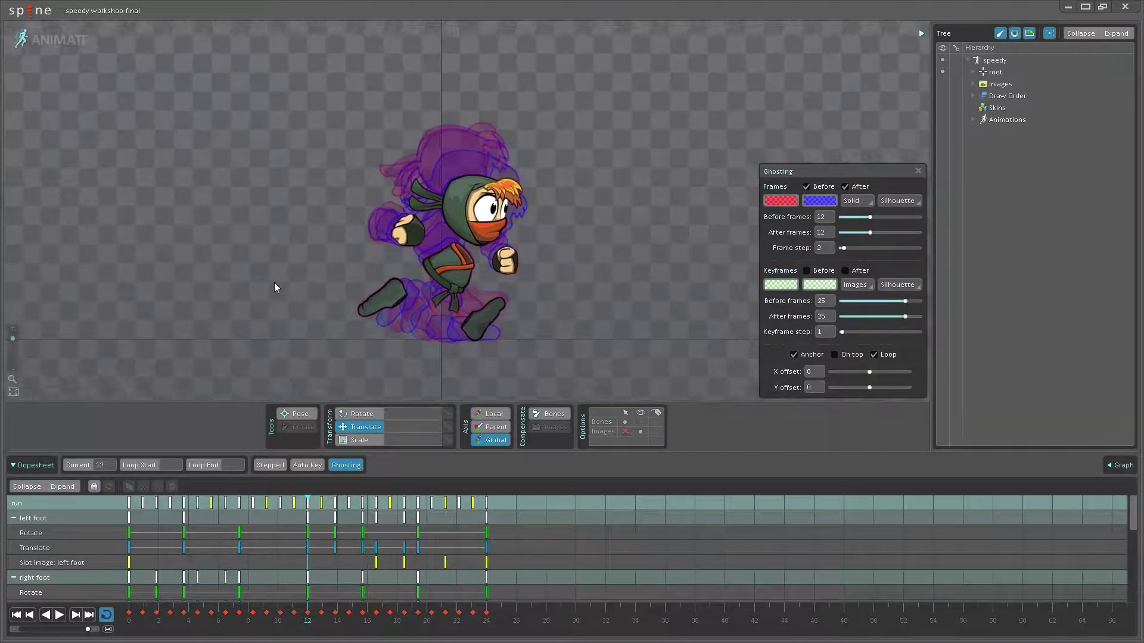
# Enable On top so ghosts draw over the ninja, scrubbing the run around frames 10–12.
pyautogui.moveTo(250, 625); pyautogui.dragTo(291, 628)
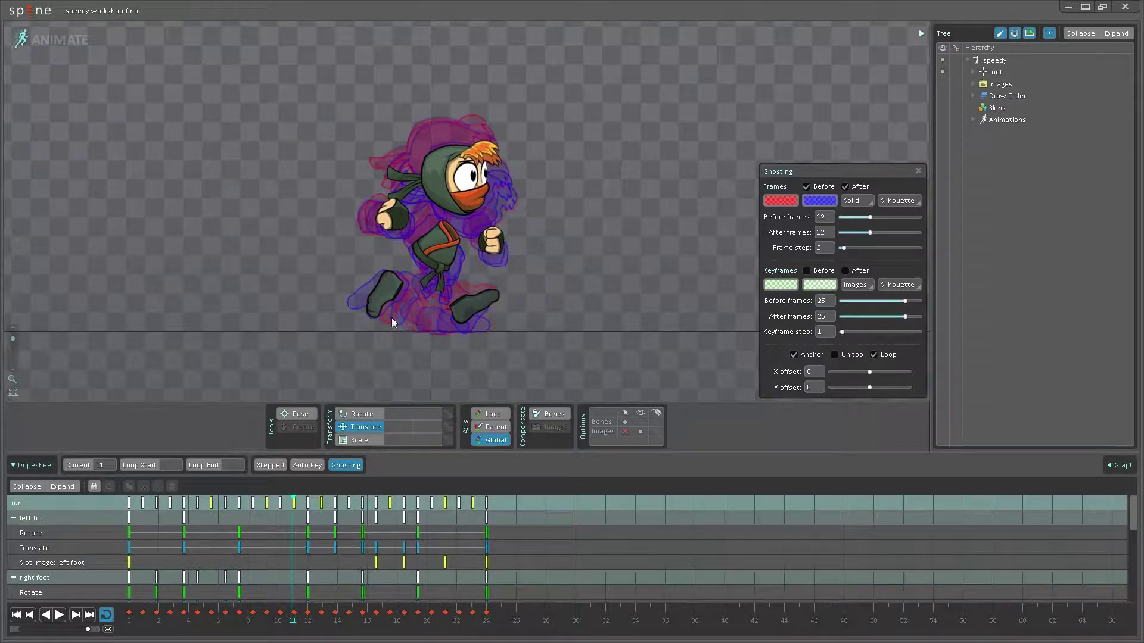
pyautogui.click(834, 354)
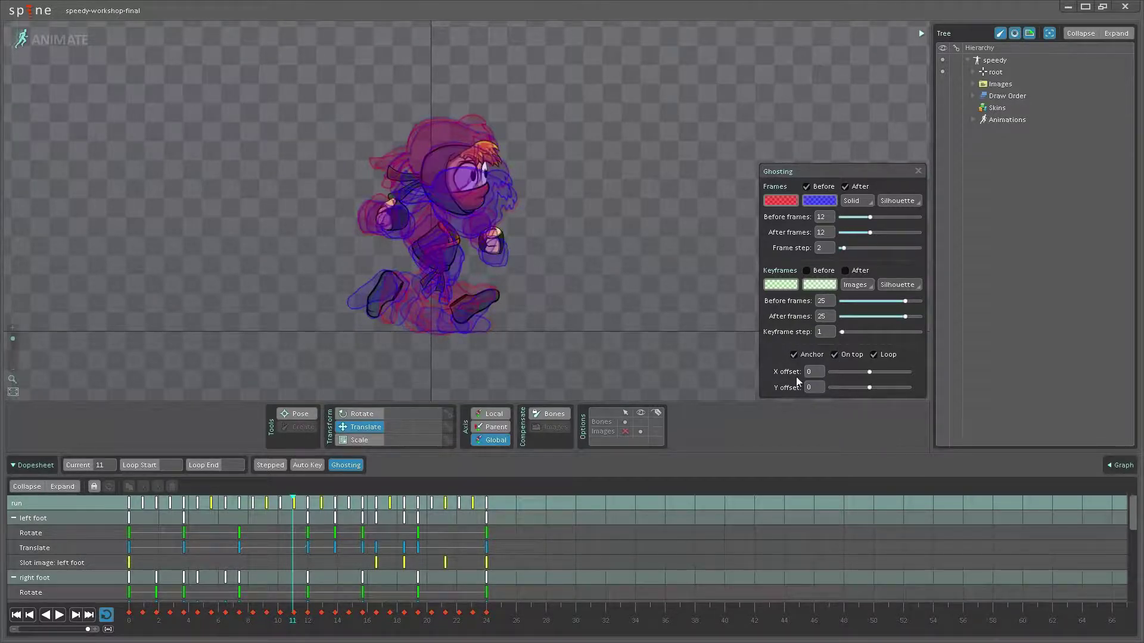
pyautogui.moveTo(296, 623)
pyautogui.mouseDown()
pyautogui.moveTo(219, 621)
pyautogui.moveTo(307, 626)
pyautogui.mouseUp()
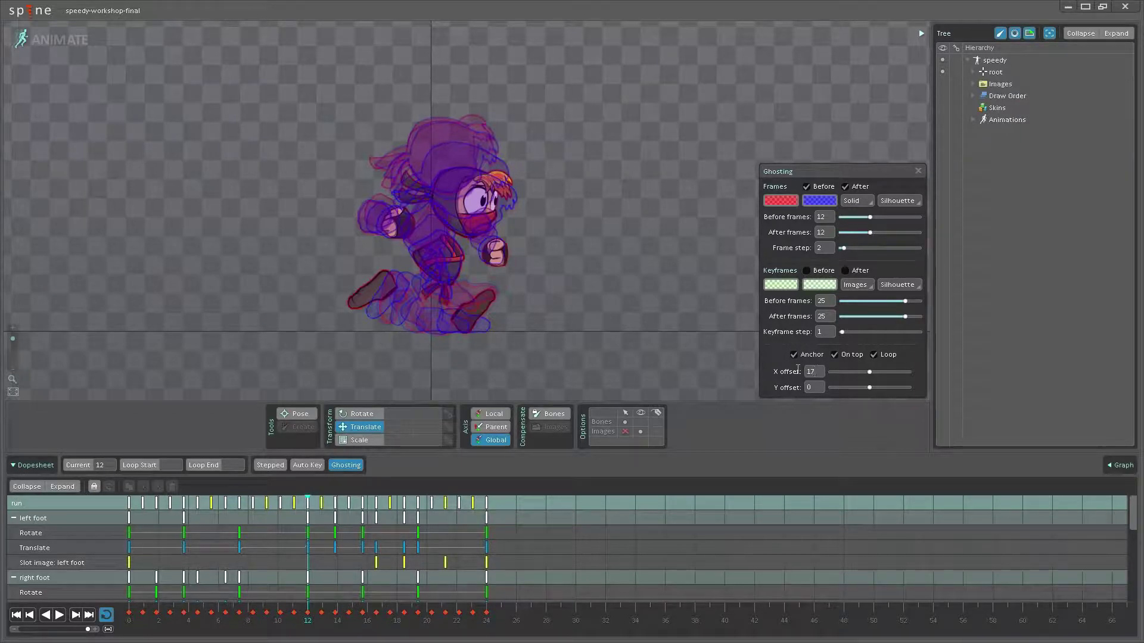
# Commit ghost X offset 17, turn On top off, and scrub the run back near frame 1.
pyautogui.press('Return')
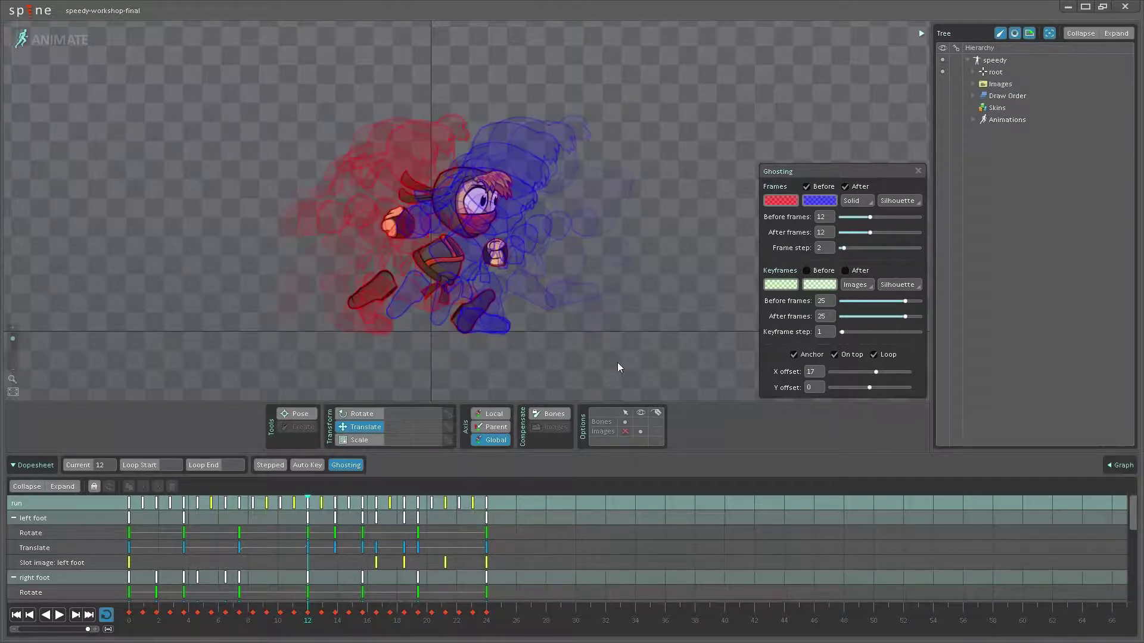
pyautogui.click(835, 355)
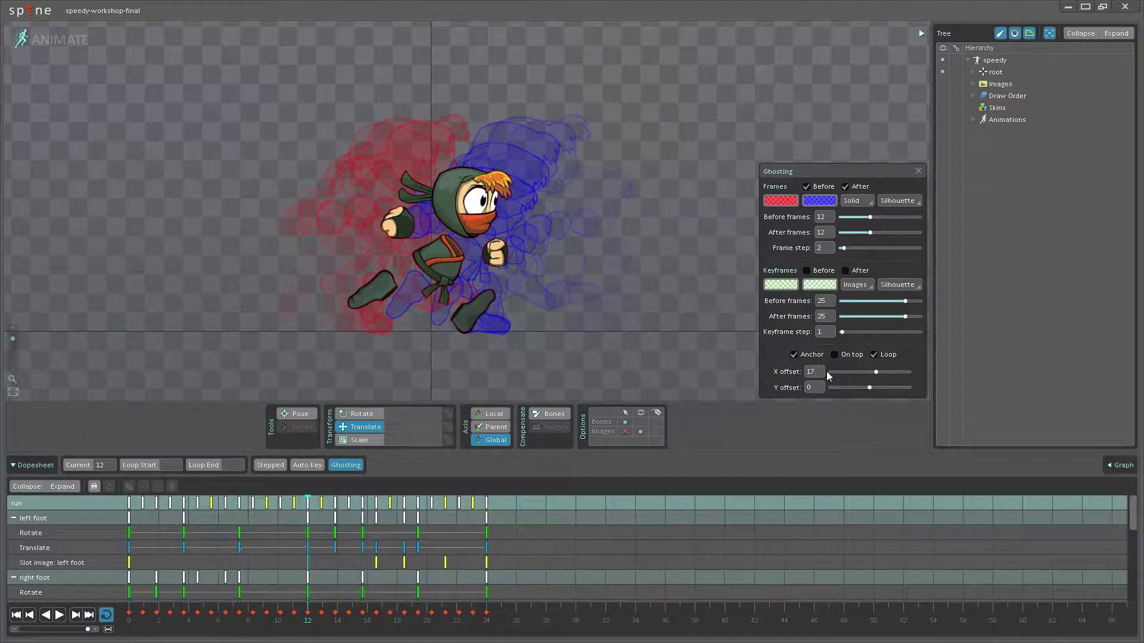
pyautogui.moveTo(156, 628)
pyautogui.mouseDown()
pyautogui.moveTo(132, 629)
pyautogui.moveTo(158, 630)
pyautogui.mouseUp()
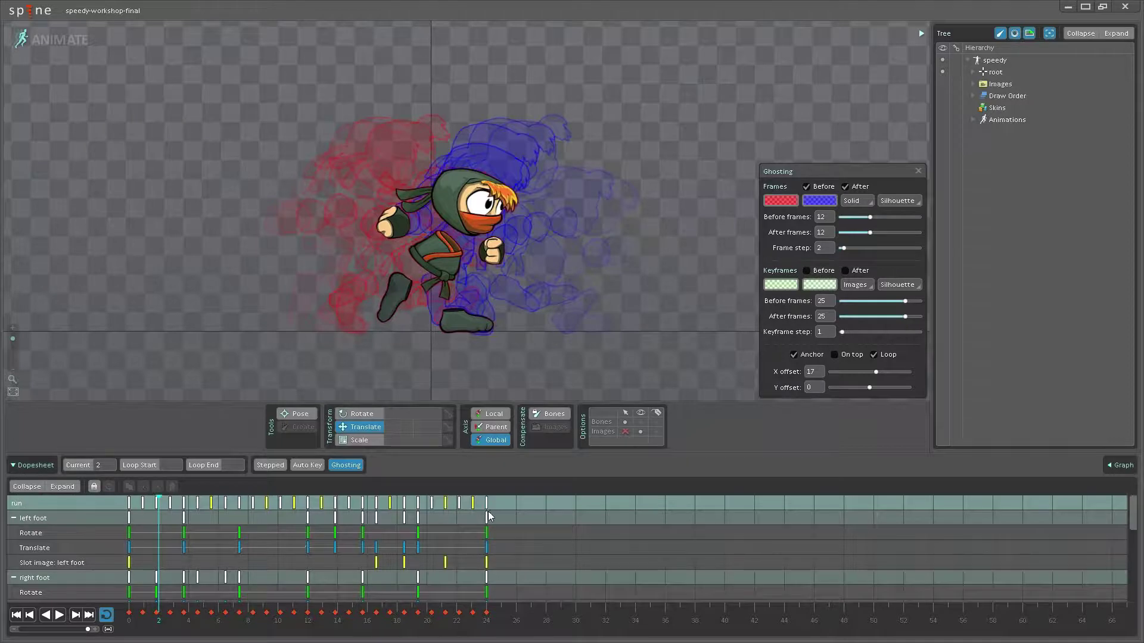
# Scale all run keys from frames 0–24 to end at frame 26, then scrub to review timing.
pyautogui.moveTo(487, 510); pyautogui.dragTo(140, 500)
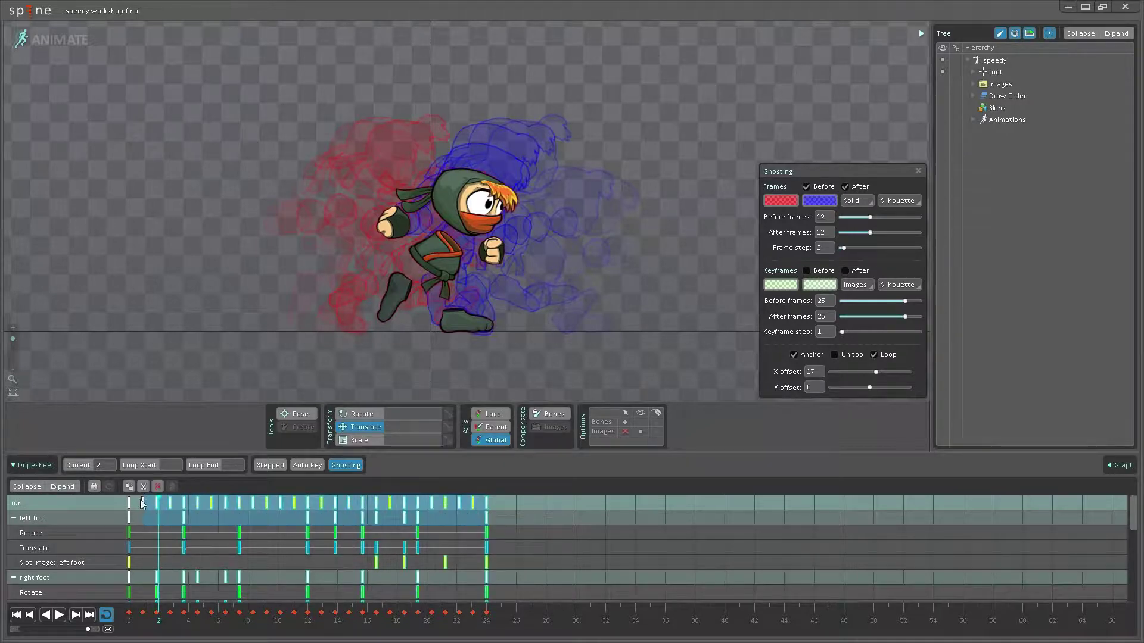
pyautogui.click(493, 511)
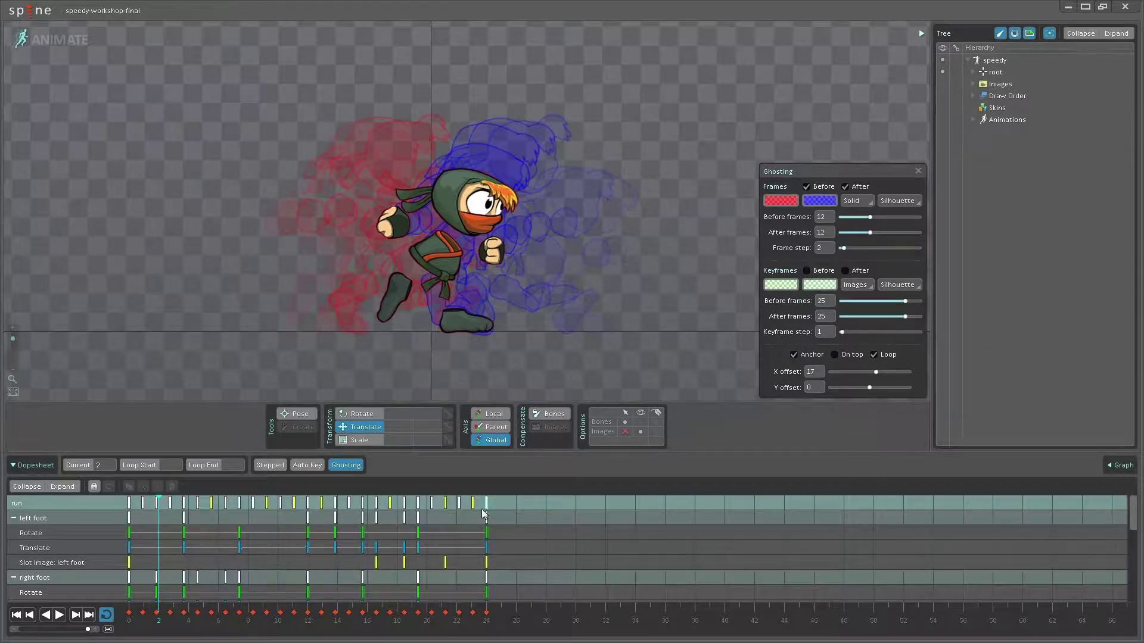
pyautogui.moveTo(487, 509); pyautogui.dragTo(109, 495)
pyautogui.moveTo(495, 506); pyautogui.dragTo(516, 502)
pyautogui.click(439, 630)
pyautogui.moveTo(439, 630); pyautogui.dragTo(276, 621)
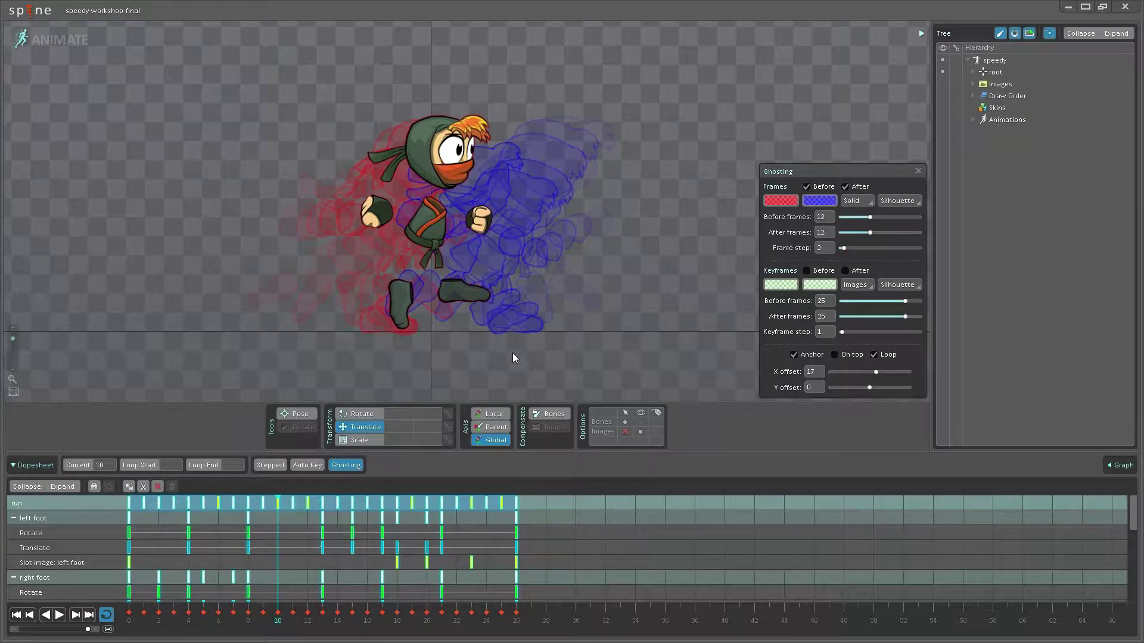
pyautogui.scroll(5, 511, 355)
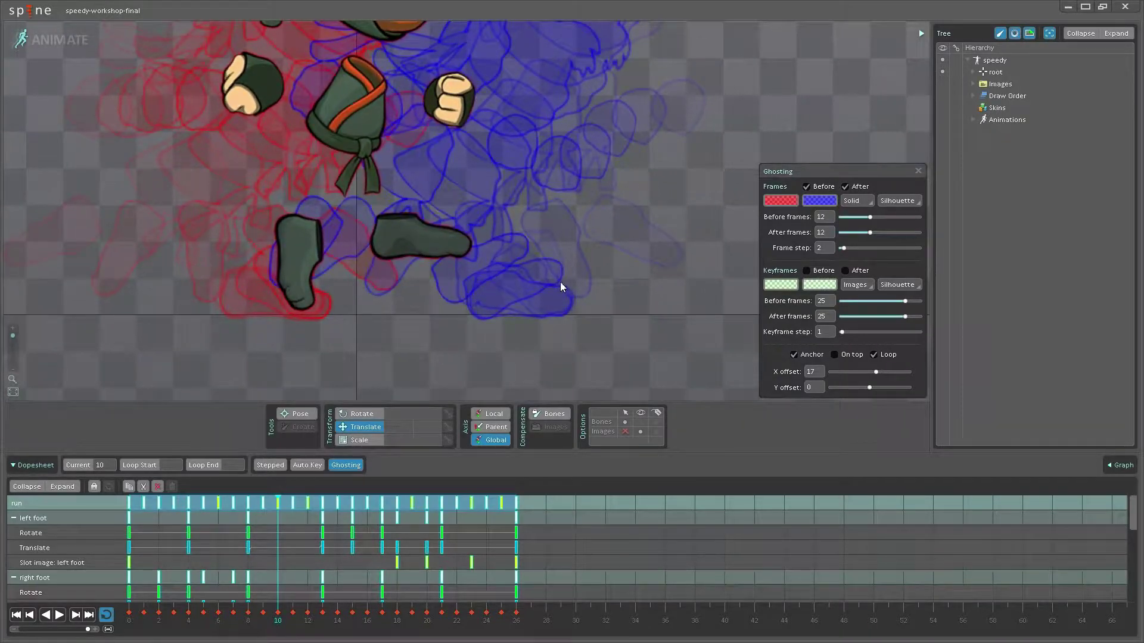
pyautogui.moveTo(262, 628)
pyautogui.mouseDown()
pyautogui.moveTo(191, 625)
pyautogui.moveTo(278, 622)
pyautogui.mouseUp()
pyautogui.click(293, 621)
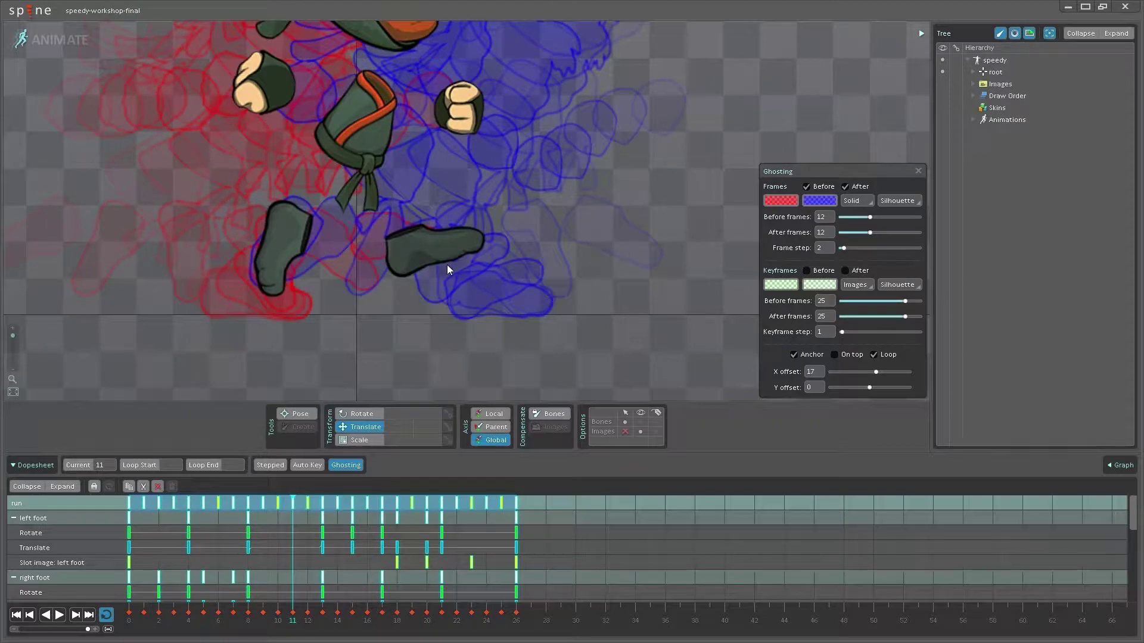
pyautogui.moveTo(299, 628)
pyautogui.mouseDown()
pyautogui.moveTo(511, 622)
pyautogui.moveTo(307, 623)
pyautogui.mouseUp()
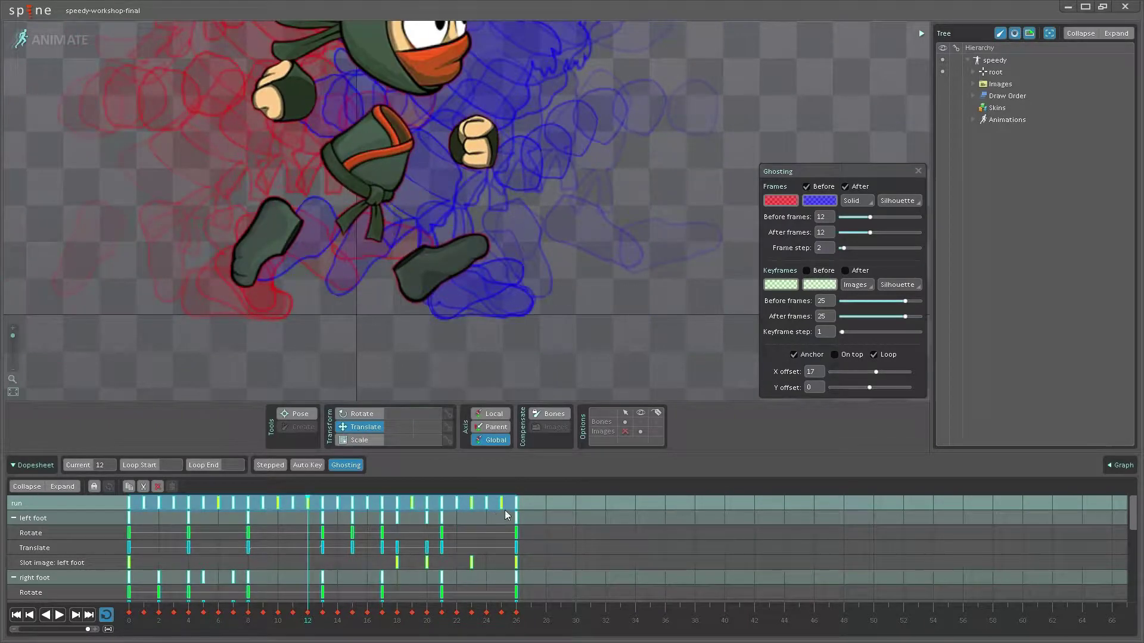
pyautogui.click(531, 520)
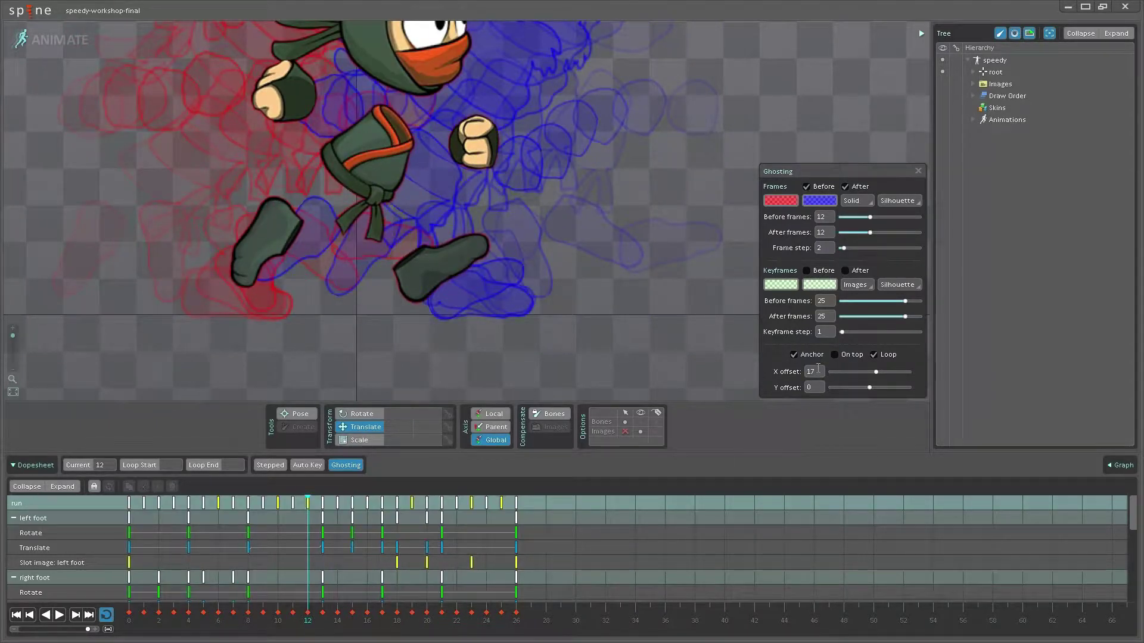
pyautogui.moveTo(817, 372); pyautogui.dragTo(794, 370)
pyautogui.write('30')
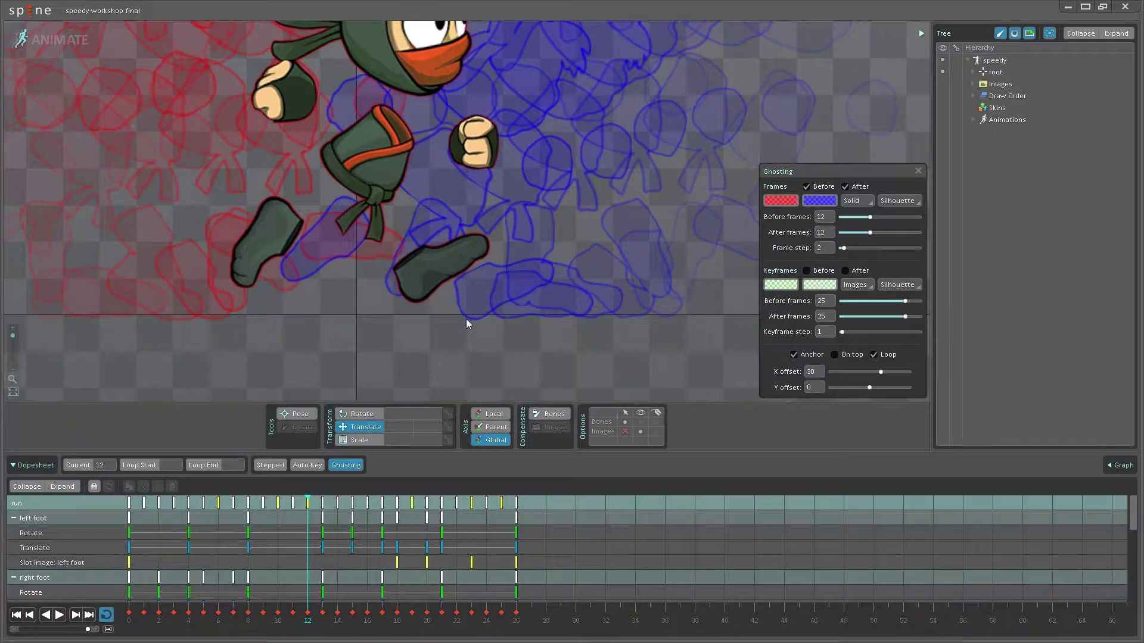
pyautogui.scroll(-5, 466, 319)
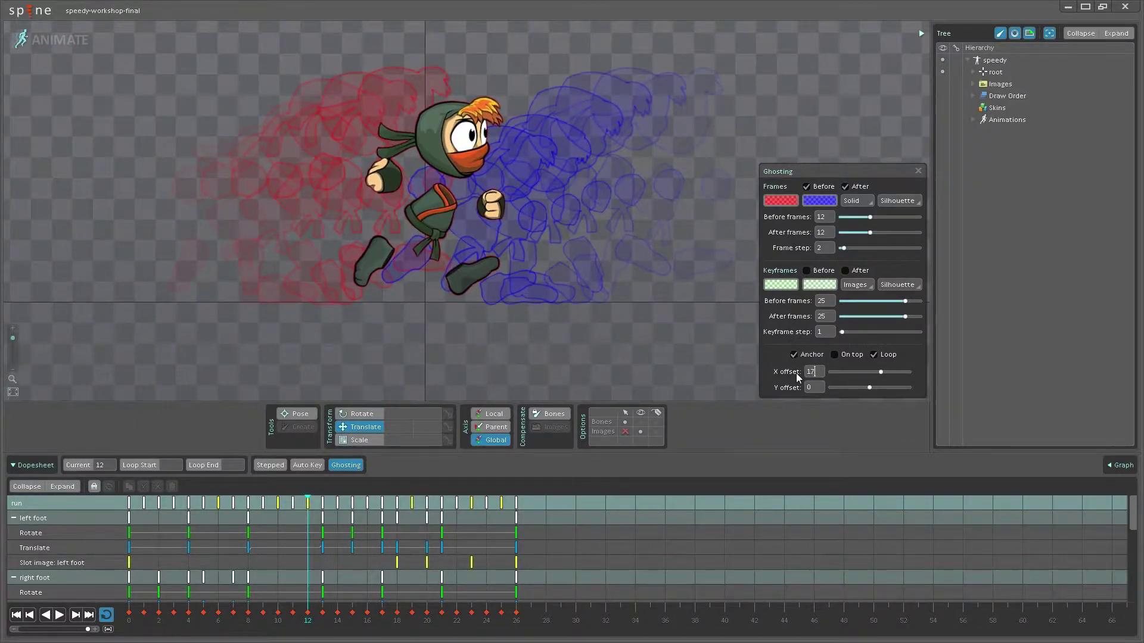
pyautogui.write('17')
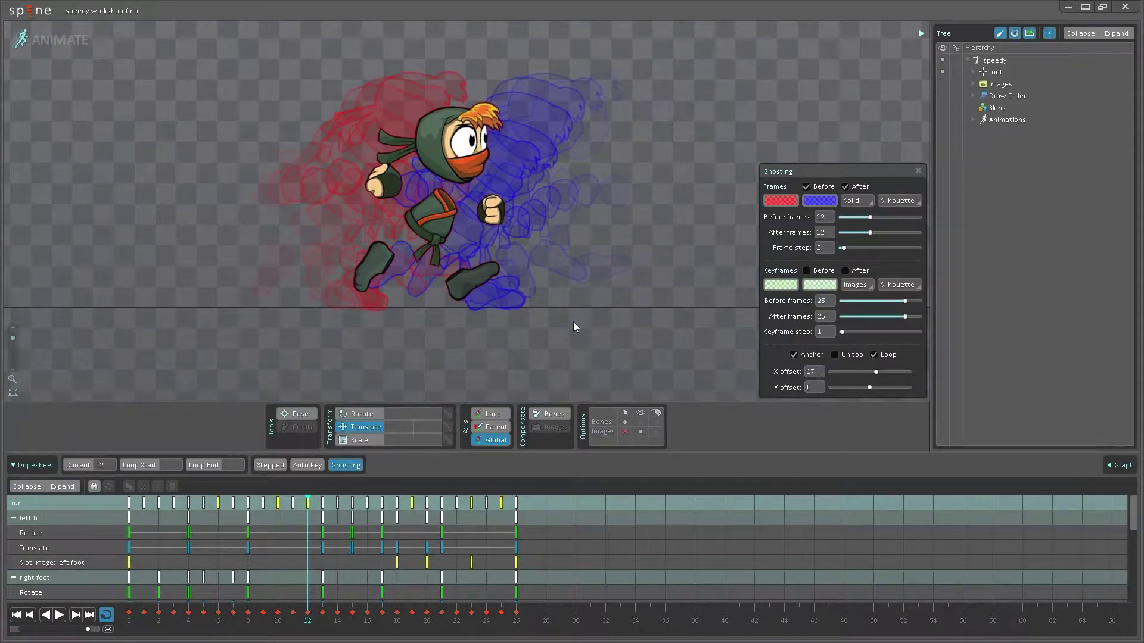
pyautogui.moveTo(459, 320); pyautogui.dragTo(445, 328)
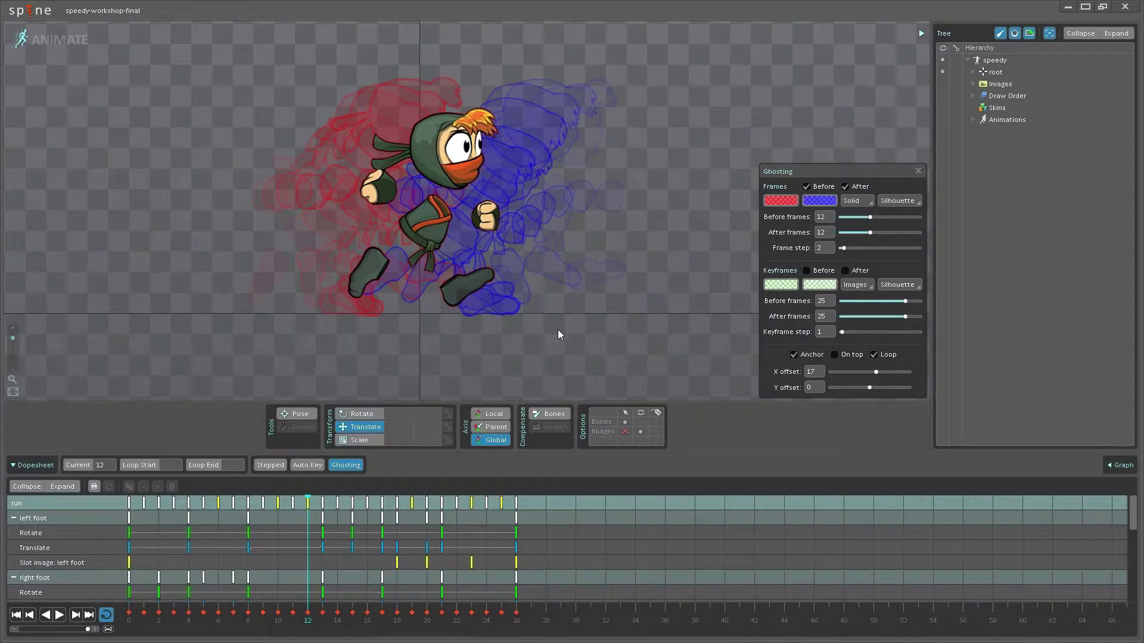
pyautogui.moveTo(608, 321); pyautogui.dragTo(600, 335)
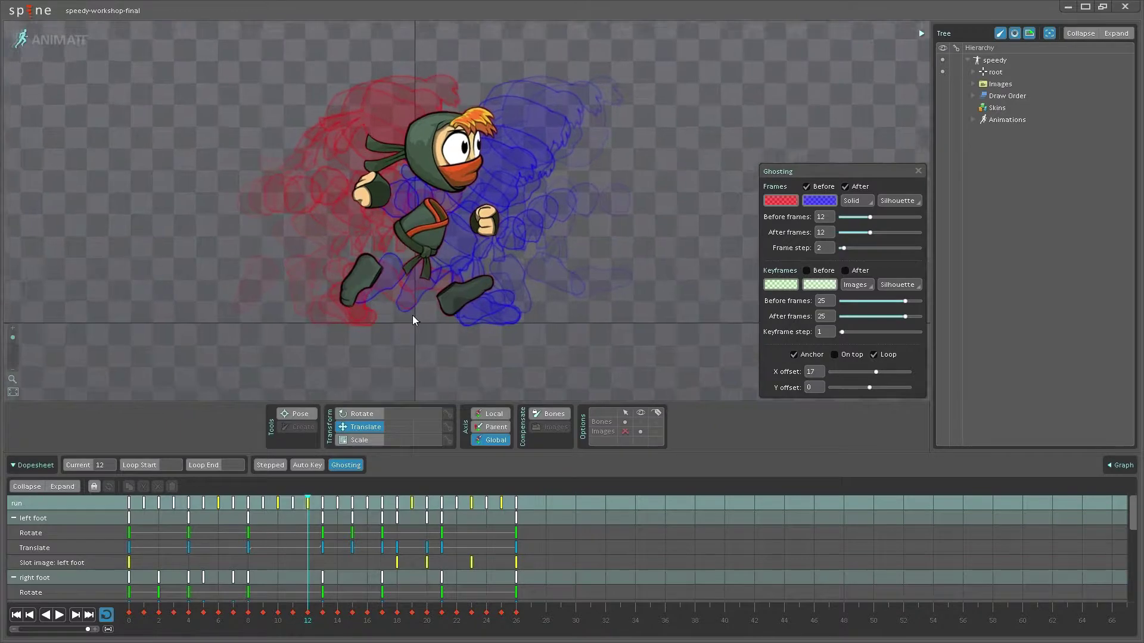
pyautogui.scroll(1, 423, 340)
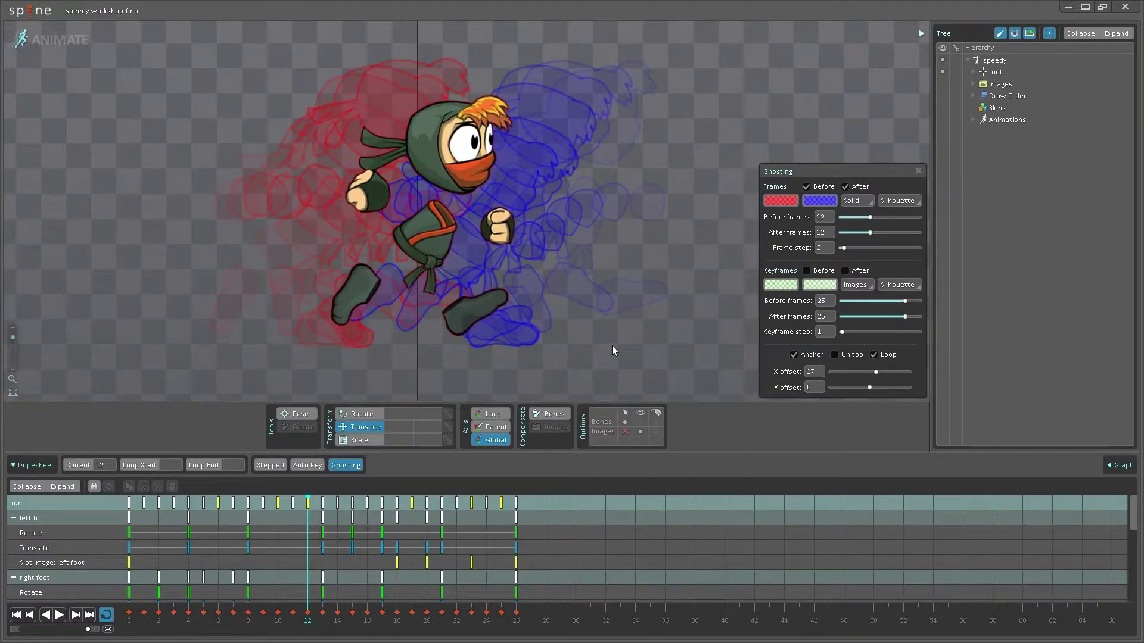
pyautogui.click(807, 371)
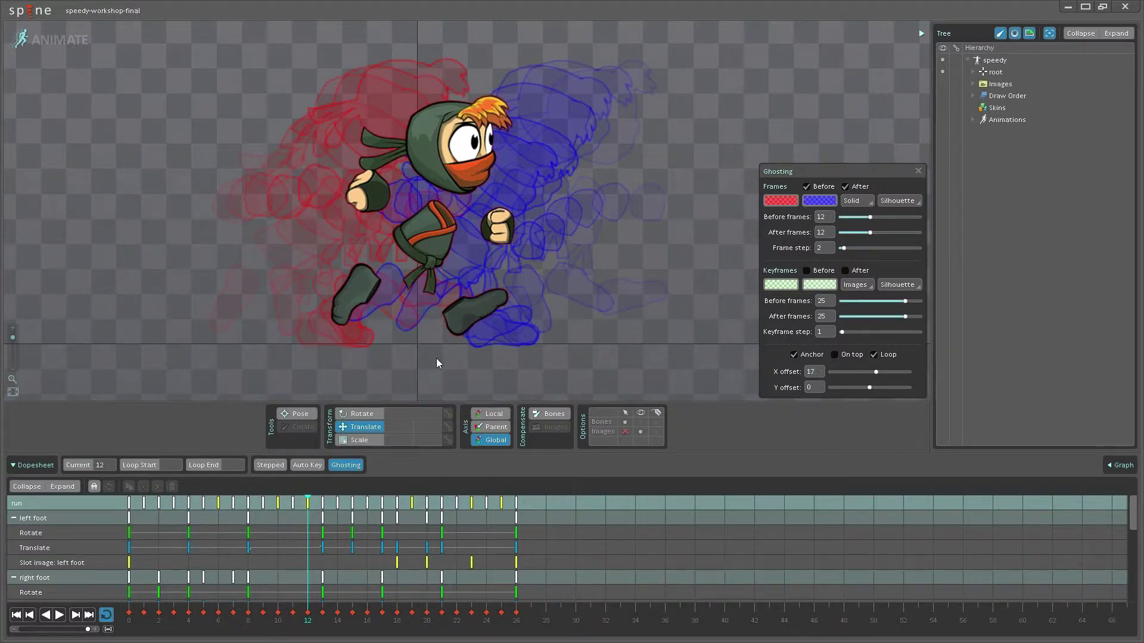